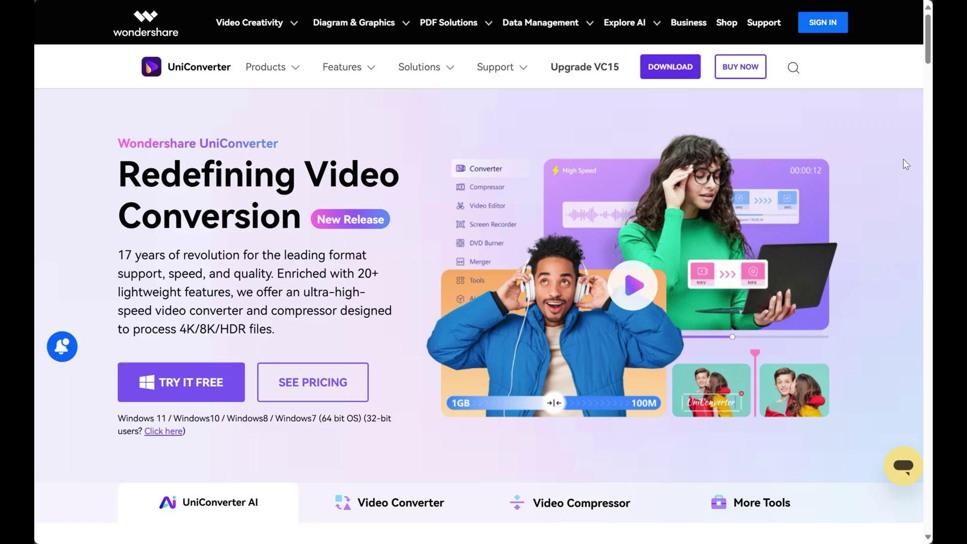
Jump to the Video Converter features section and advance the conversion-features carousel
{"action": "left_click", "coordinate": [372, 496]}
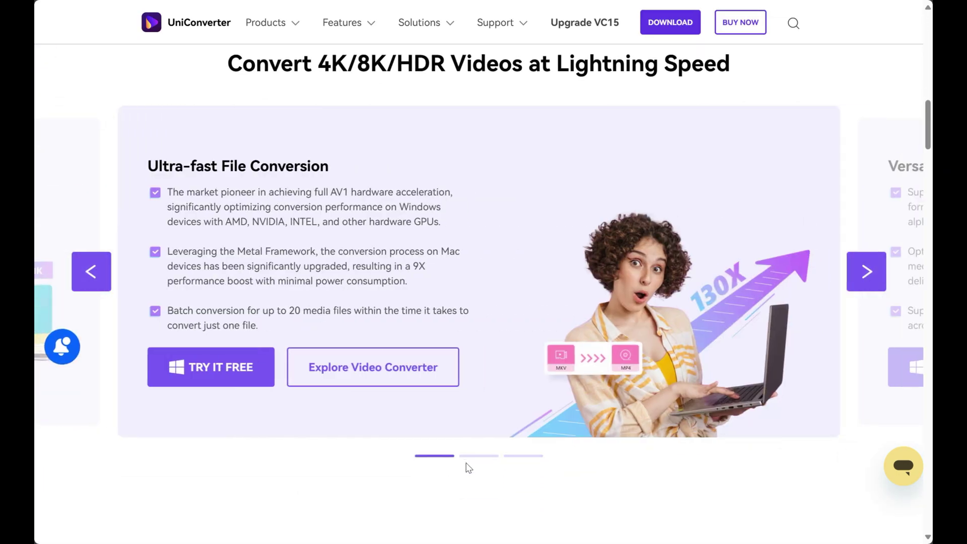
{"action": "left_click", "coordinate": [482, 458]}
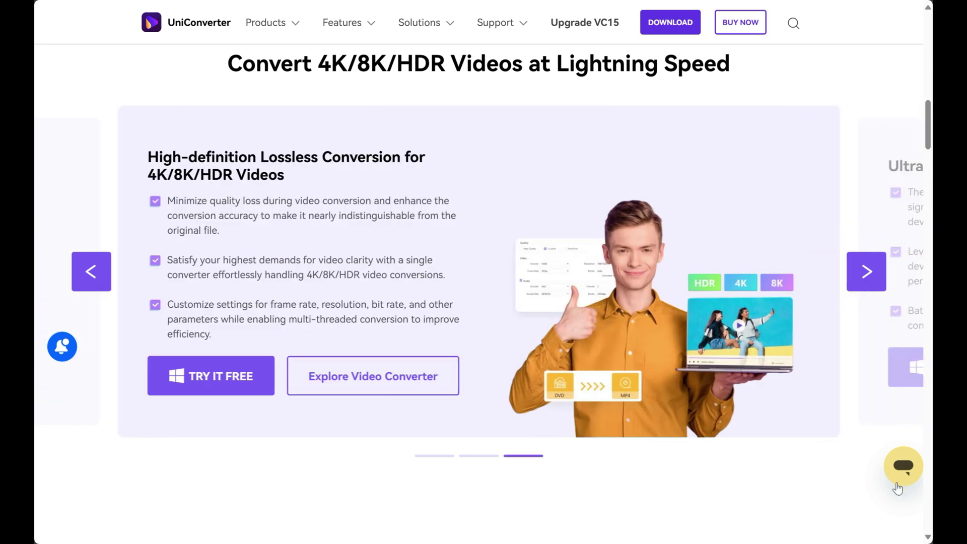
{"action": "scroll", "coordinate": [894, 518], "scroll_direction": "down", "scroll_amount": 2}
{"action": "scroll", "coordinate": [894, 518], "scroll_direction": "down", "scroll_amount": 3}
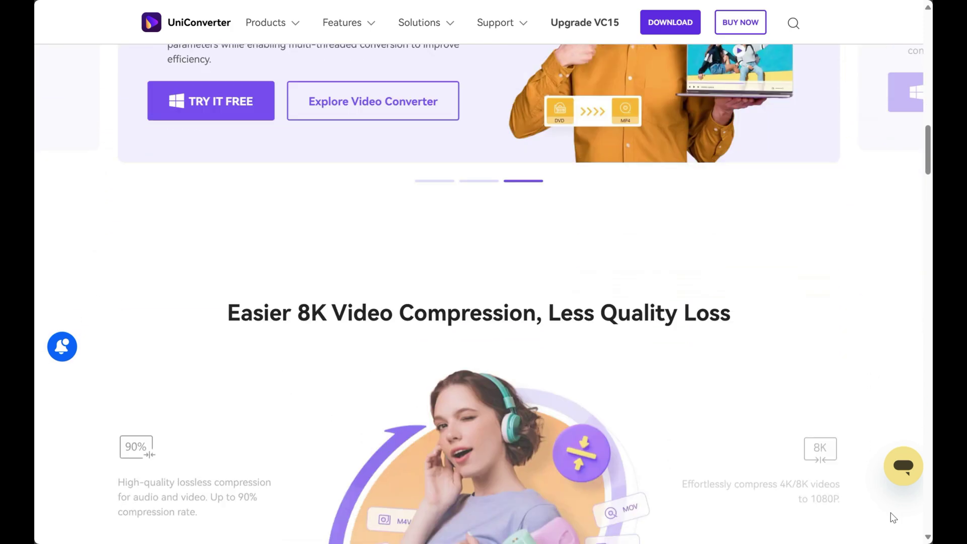
{"action": "scroll", "coordinate": [894, 518], "scroll_direction": "down", "scroll_amount": 2}
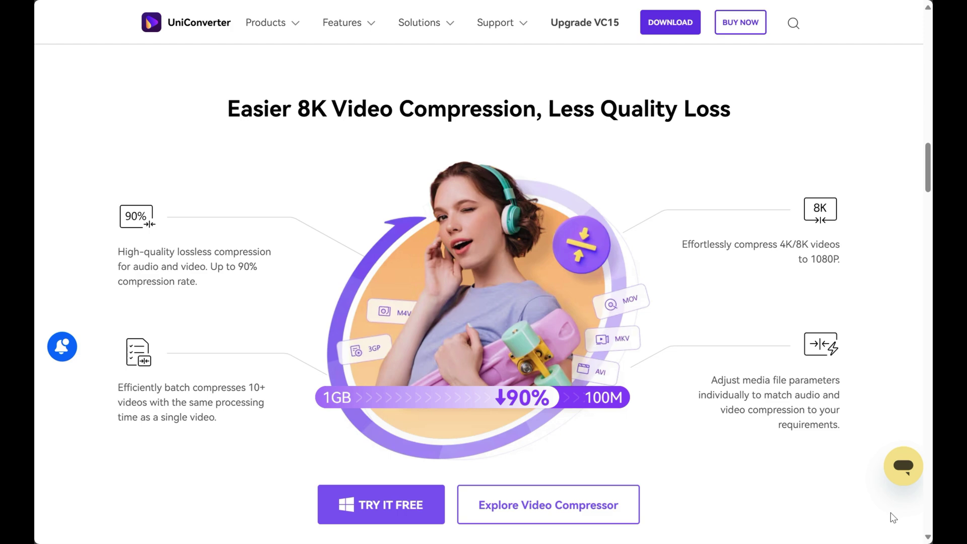
{"action": "scroll", "coordinate": [894, 518], "scroll_direction": "down", "scroll_amount": 2}
{"action": "scroll", "coordinate": [893, 518], "scroll_direction": "down", "scroll_amount": 2}
{"action": "scroll", "coordinate": [893, 517], "scroll_direction": "down", "scroll_amount": 2}
{"action": "scroll", "coordinate": [893, 518], "scroll_direction": "down", "scroll_amount": 1}
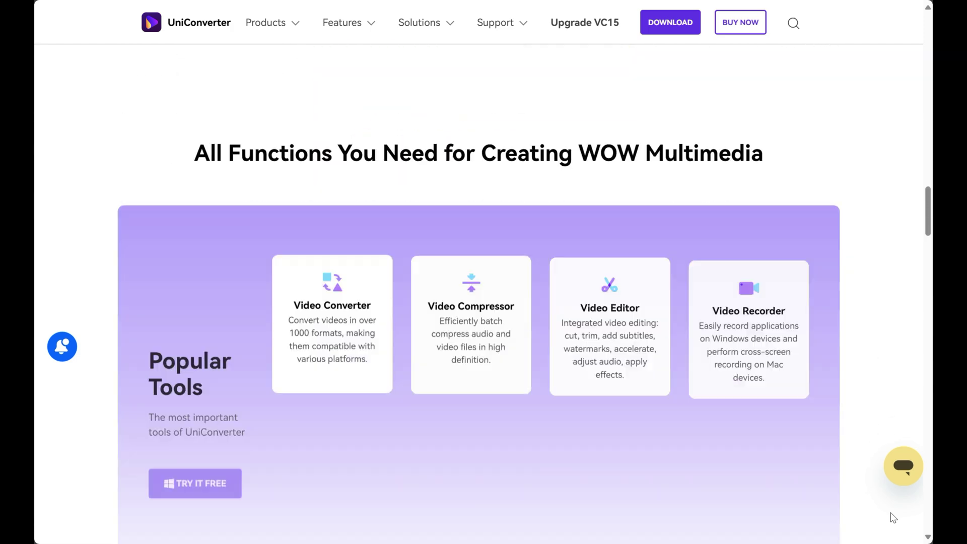
{"action": "scroll", "coordinate": [893, 517], "scroll_direction": "down", "scroll_amount": 1}
{"action": "scroll", "coordinate": [894, 518], "scroll_direction": "down", "scroll_amount": 1}
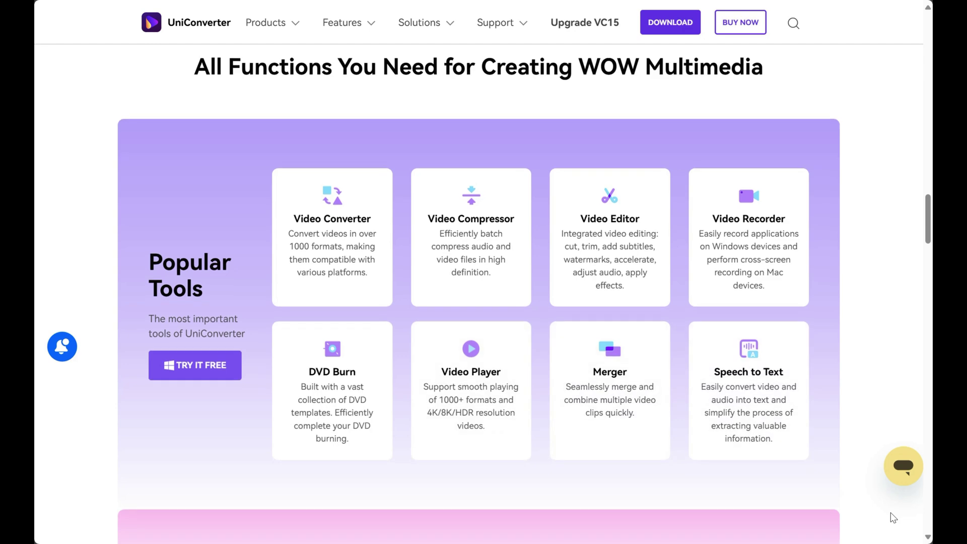
{"action": "scroll", "coordinate": [893, 518], "scroll_direction": "down", "scroll_amount": 1}
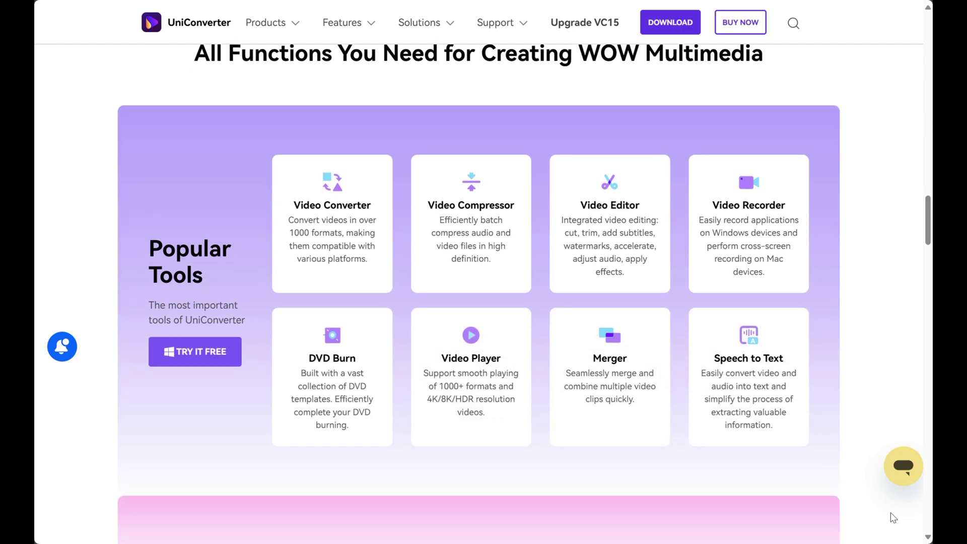
{"action": "scroll", "coordinate": [893, 518], "scroll_direction": "down", "scroll_amount": 3}
{"action": "scroll", "coordinate": [893, 518], "scroll_direction": "down", "scroll_amount": 4}
{"action": "scroll", "coordinate": [893, 518], "scroll_direction": "down", "scroll_amount": 3}
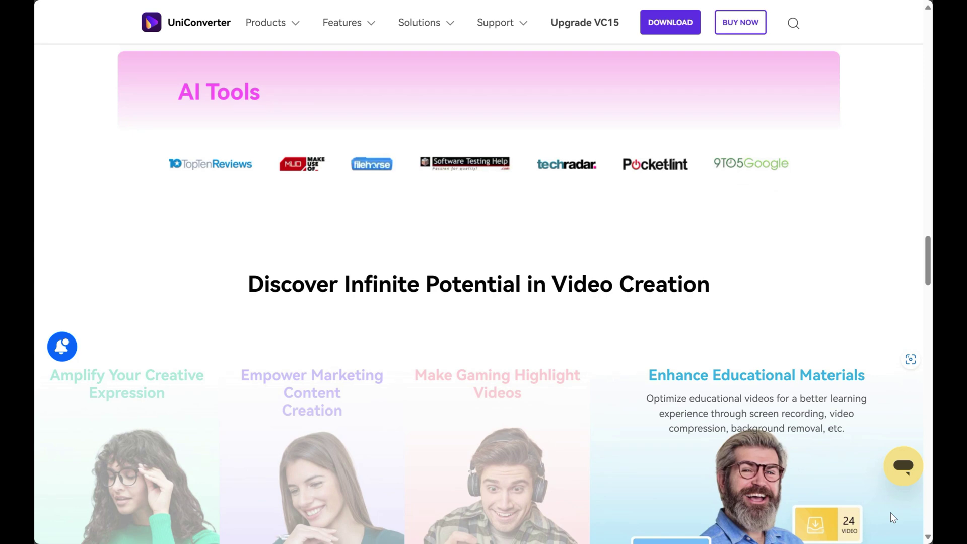
{"action": "scroll", "coordinate": [891, 514], "scroll_direction": "down", "scroll_amount": 3}
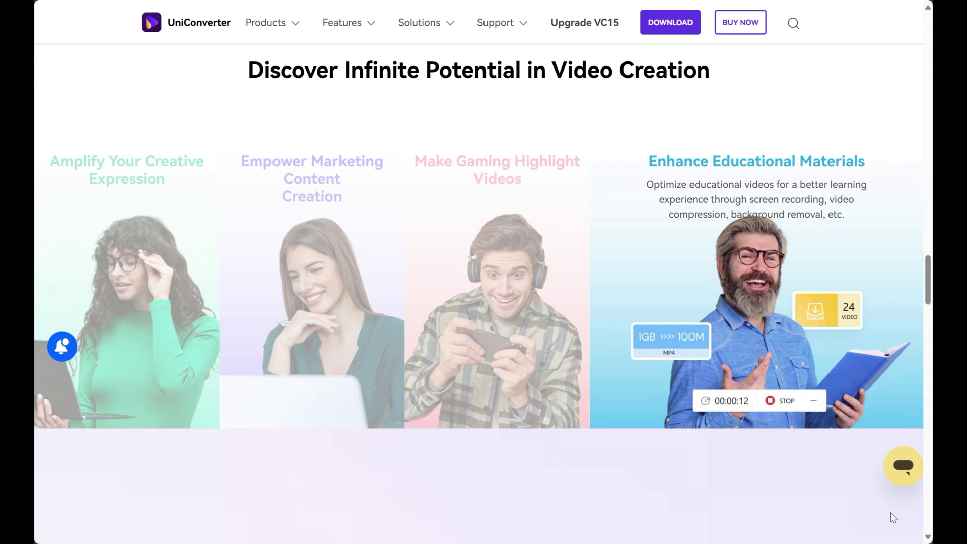
{"action": "scroll", "coordinate": [891, 513], "scroll_direction": "down", "scroll_amount": 4}
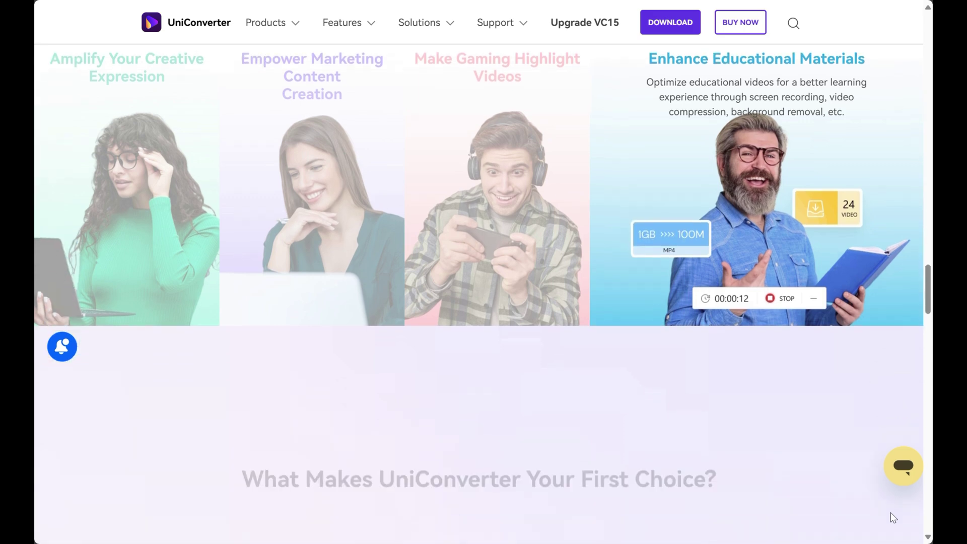
{"action": "scroll", "coordinate": [893, 517], "scroll_direction": "down", "scroll_amount": 1}
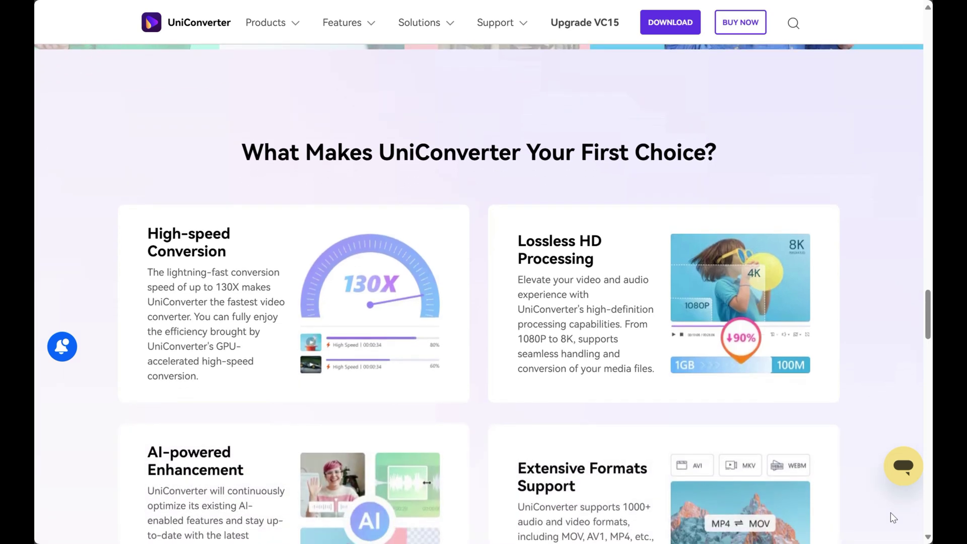
{"action": "scroll", "coordinate": [892, 517], "scroll_direction": "down", "scroll_amount": 1}
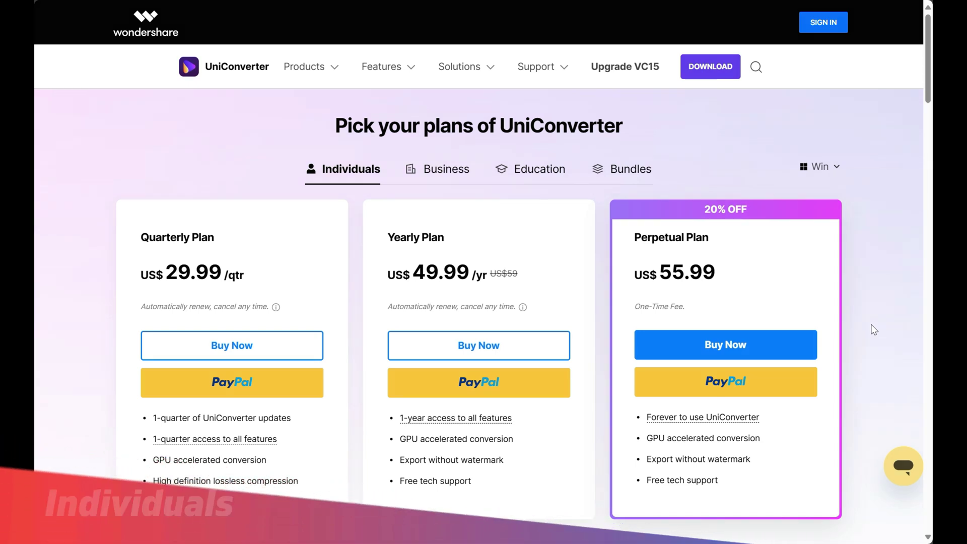
Show the UniConverter Business plans, setting the team size to 3, then 4 users
{"action": "left_click", "coordinate": [352, 318]}
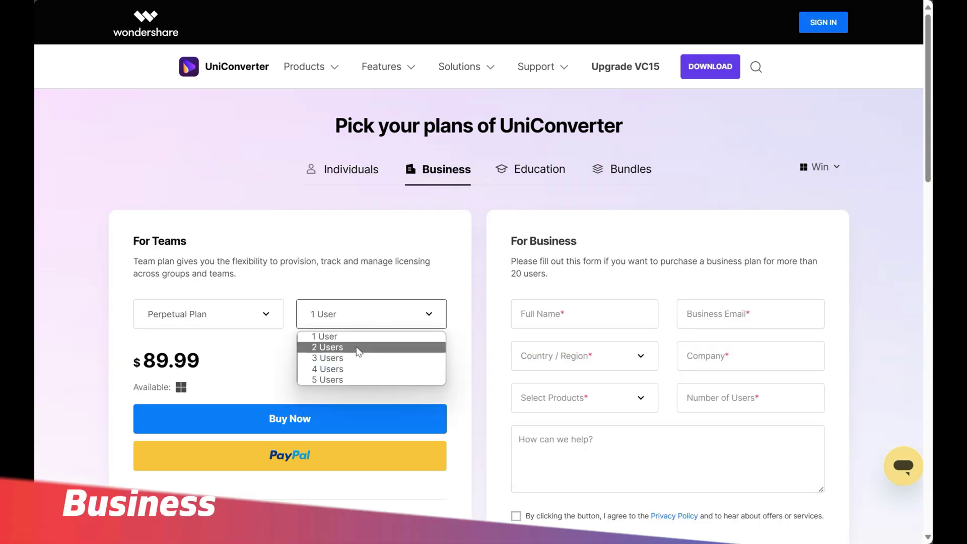
{"action": "left_click", "coordinate": [356, 345]}
{"action": "left_click", "coordinate": [373, 323]}
{"action": "left_click", "coordinate": [371, 357]}
{"action": "left_click", "coordinate": [370, 314]}
{"action": "left_click", "coordinate": [371, 371]}
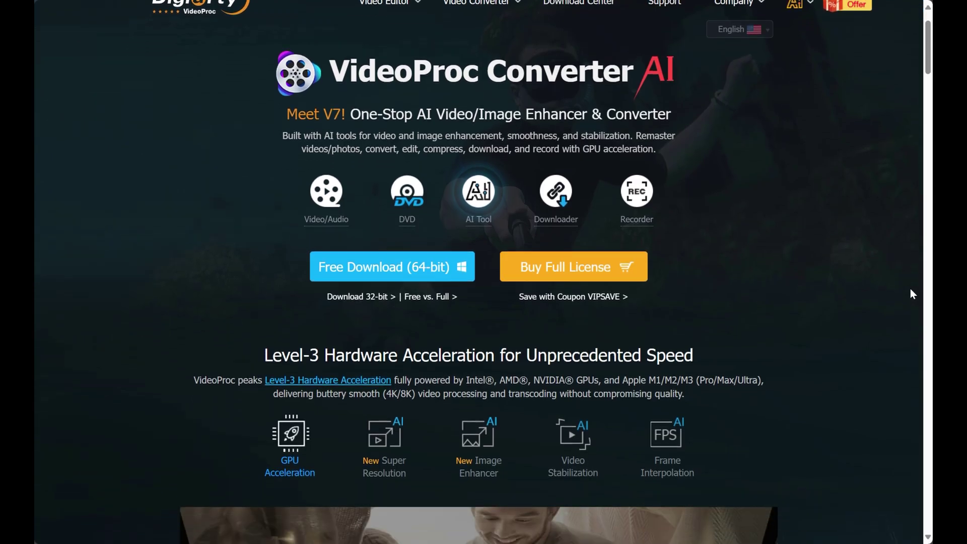
{"action": "scroll", "coordinate": [911, 294], "scroll_direction": "down", "scroll_amount": 1}
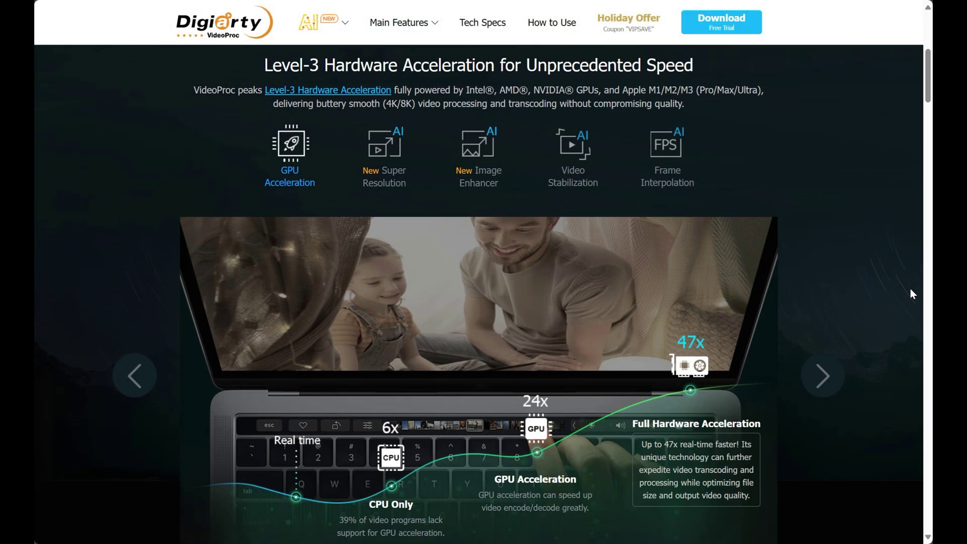
{"action": "scroll", "coordinate": [911, 294], "scroll_direction": "down", "scroll_amount": 1}
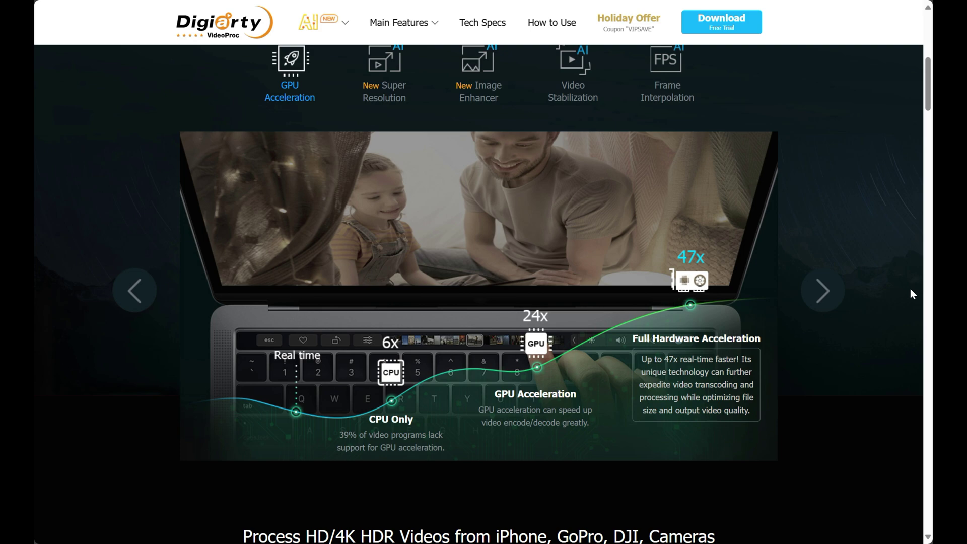
{"action": "scroll", "coordinate": [911, 294], "scroll_direction": "down", "scroll_amount": 2}
{"action": "scroll", "coordinate": [910, 290], "scroll_direction": "down", "scroll_amount": 3}
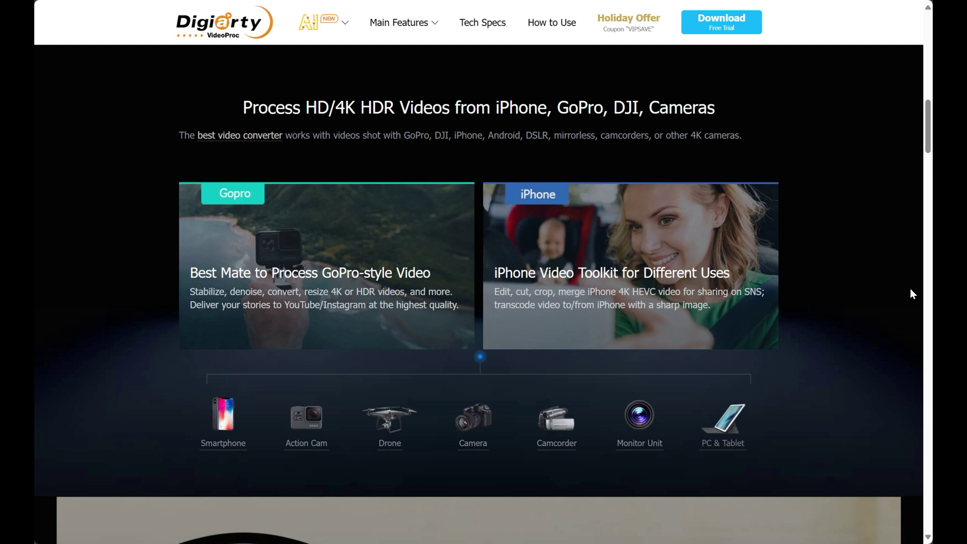
{"action": "scroll", "coordinate": [911, 294], "scroll_direction": "down", "scroll_amount": 1}
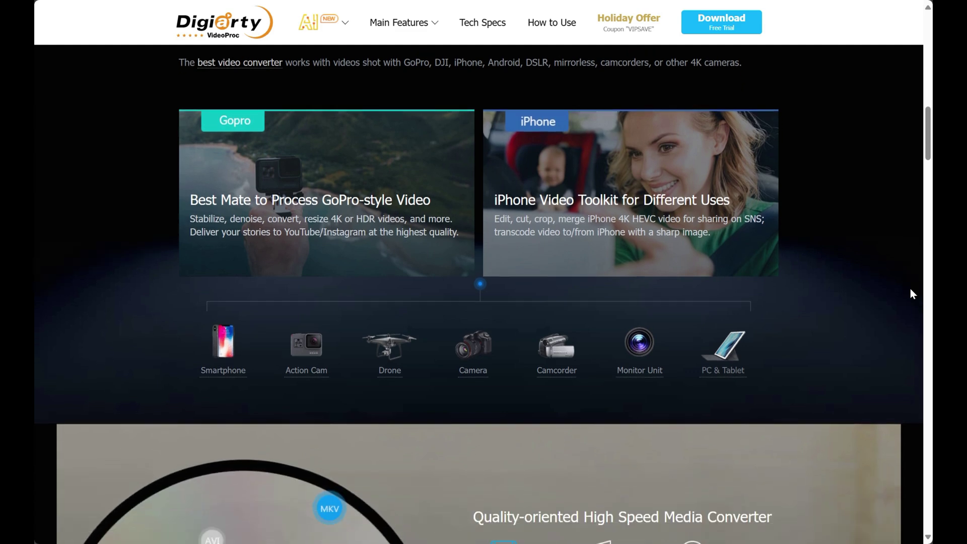
{"action": "scroll", "coordinate": [911, 294], "scroll_direction": "down", "scroll_amount": 2}
{"action": "scroll", "coordinate": [910, 294], "scroll_direction": "down", "scroll_amount": 1}
{"action": "scroll", "coordinate": [911, 294], "scroll_direction": "down", "scroll_amount": 1}
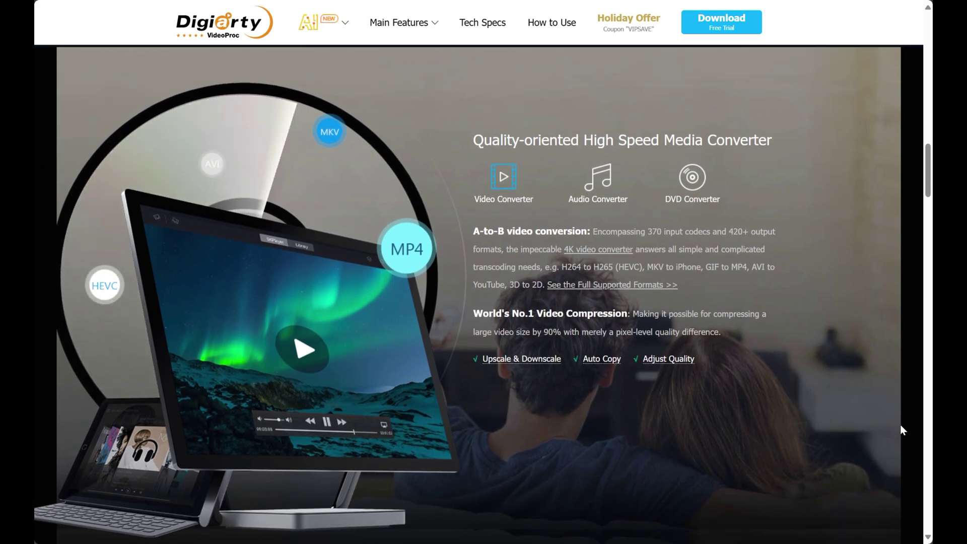
{"action": "scroll", "coordinate": [901, 426], "scroll_direction": "down", "scroll_amount": 3}
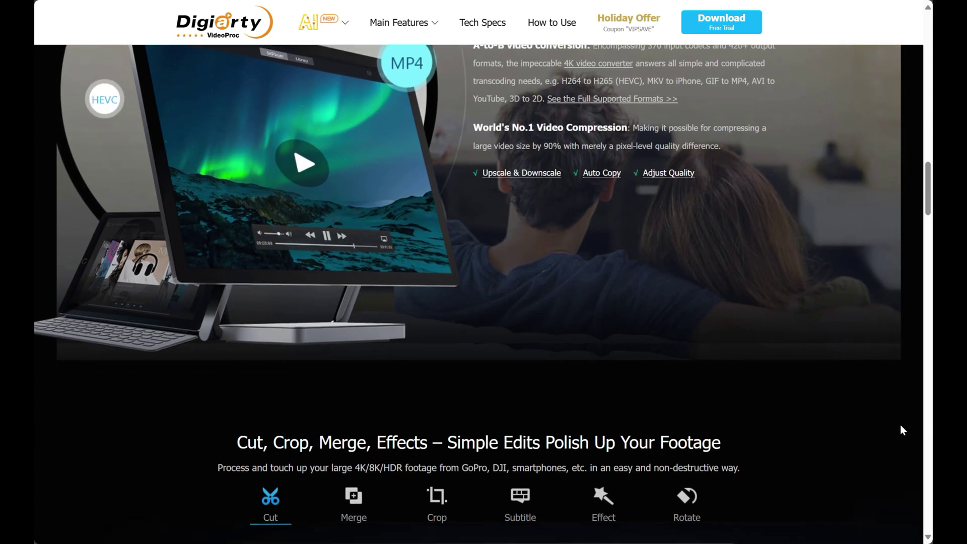
{"action": "scroll", "coordinate": [900, 426], "scroll_direction": "down", "scroll_amount": 2}
{"action": "scroll", "coordinate": [901, 426], "scroll_direction": "down", "scroll_amount": 1}
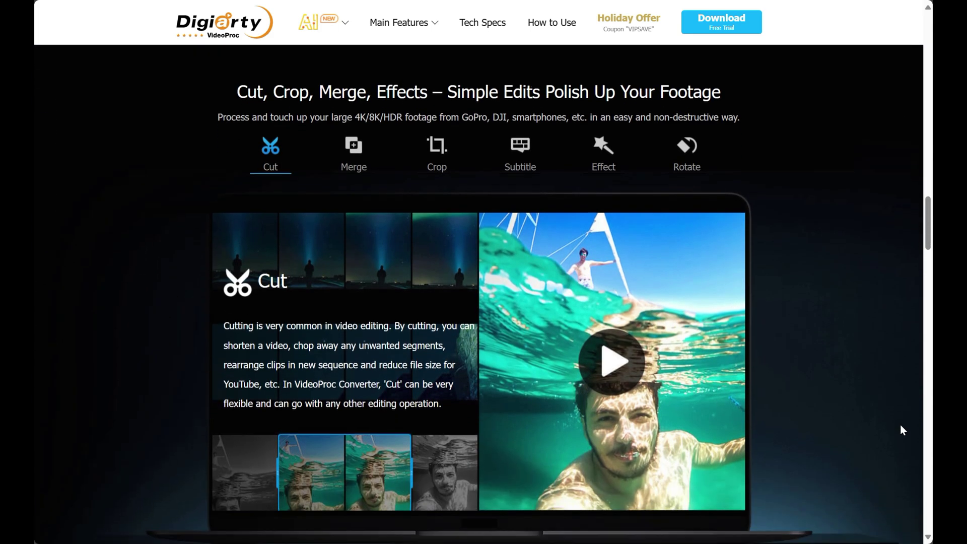
{"action": "scroll", "coordinate": [900, 427], "scroll_direction": "down", "scroll_amount": 1}
{"action": "scroll", "coordinate": [902, 427], "scroll_direction": "down", "scroll_amount": 1}
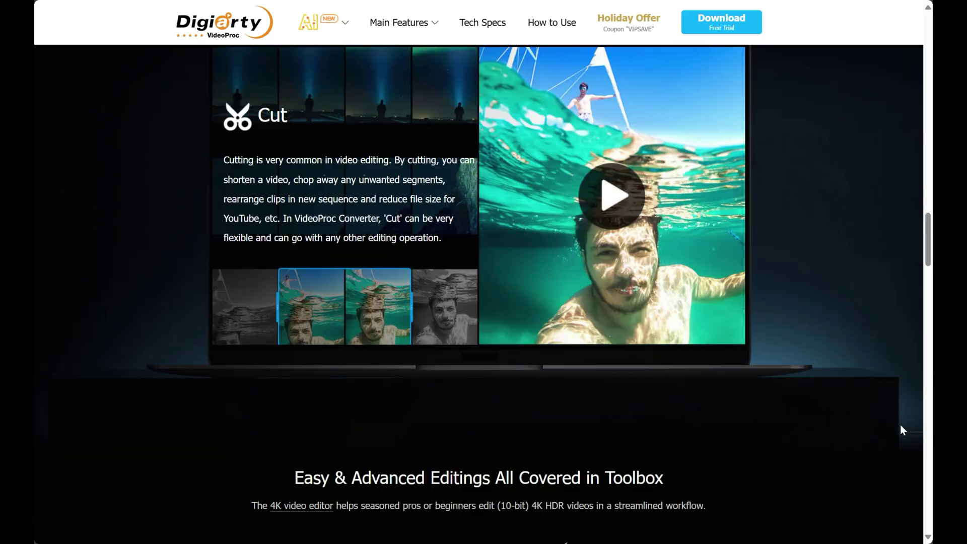
{"action": "scroll", "coordinate": [901, 427], "scroll_direction": "down", "scroll_amount": 2}
{"action": "scroll", "coordinate": [901, 426], "scroll_direction": "down", "scroll_amount": 1}
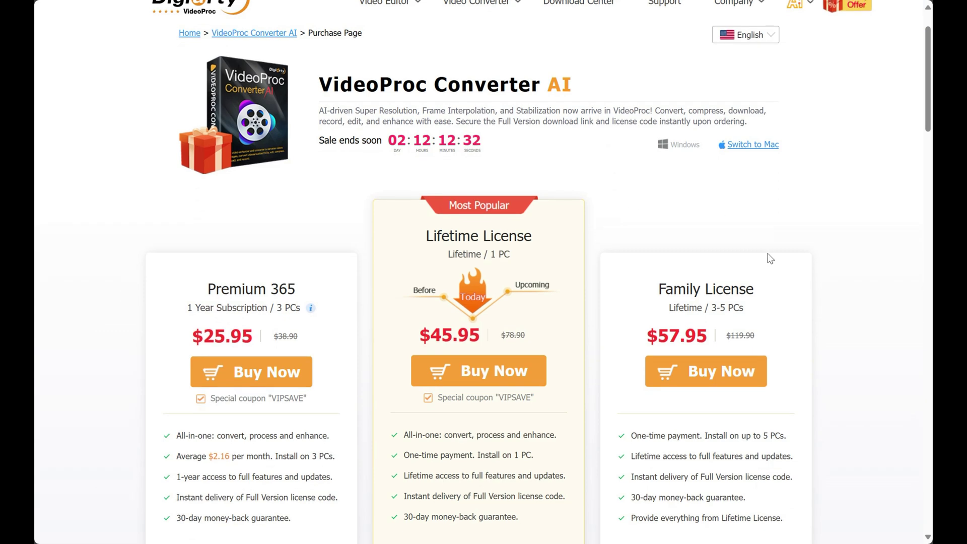
{"action": "scroll", "coordinate": [769, 258], "scroll_direction": "down", "scroll_amount": 2}
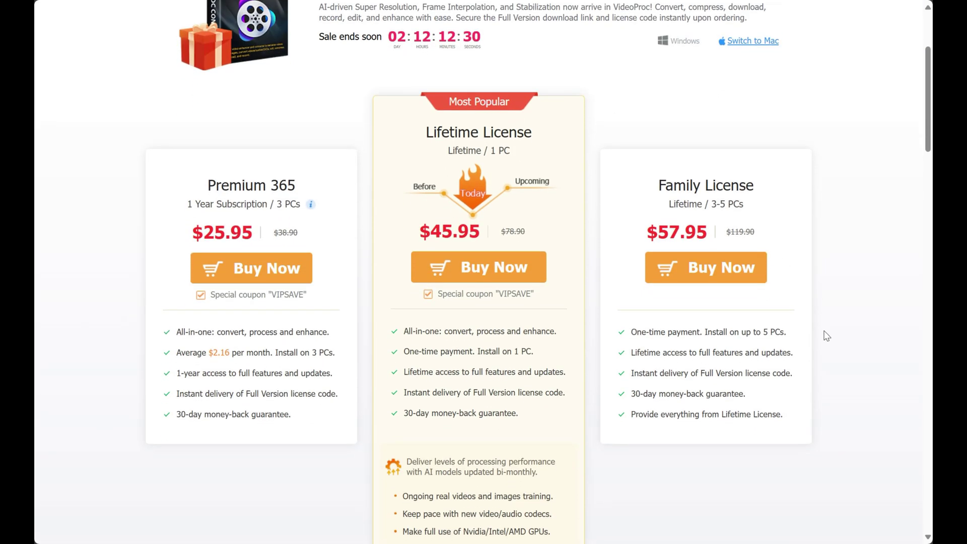
{"action": "scroll", "coordinate": [827, 336], "scroll_direction": "down", "scroll_amount": 1}
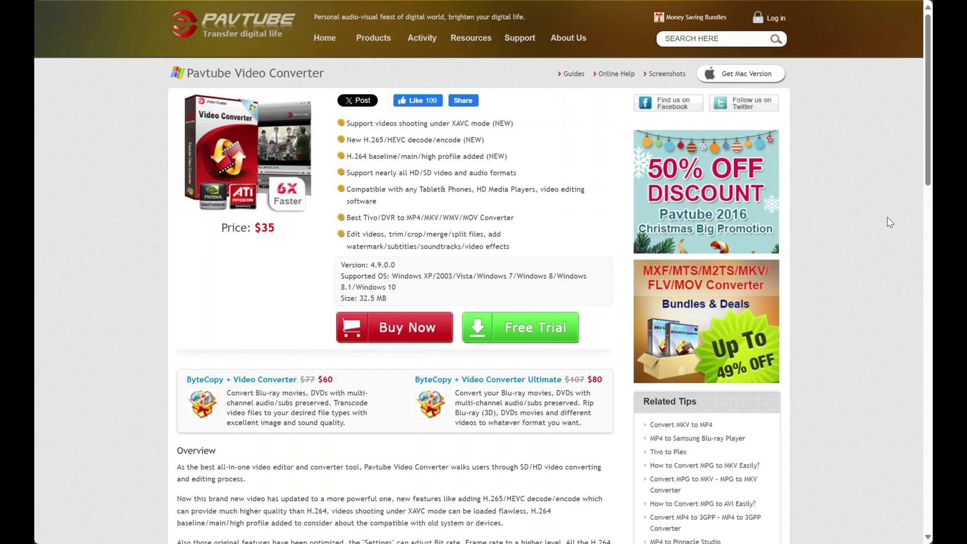
{"action": "scroll", "coordinate": [888, 218], "scroll_direction": "down", "scroll_amount": 3}
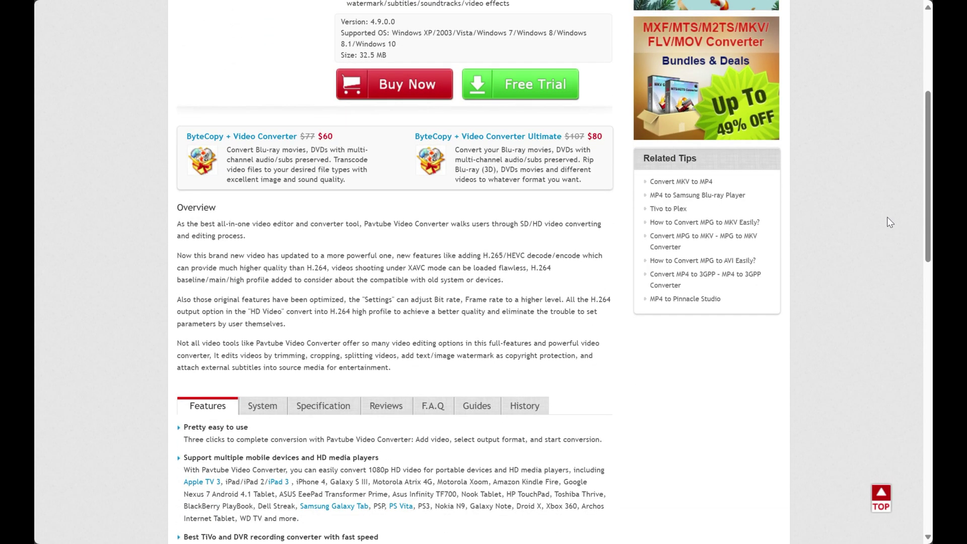
{"action": "scroll", "coordinate": [888, 218], "scroll_direction": "down", "scroll_amount": 2}
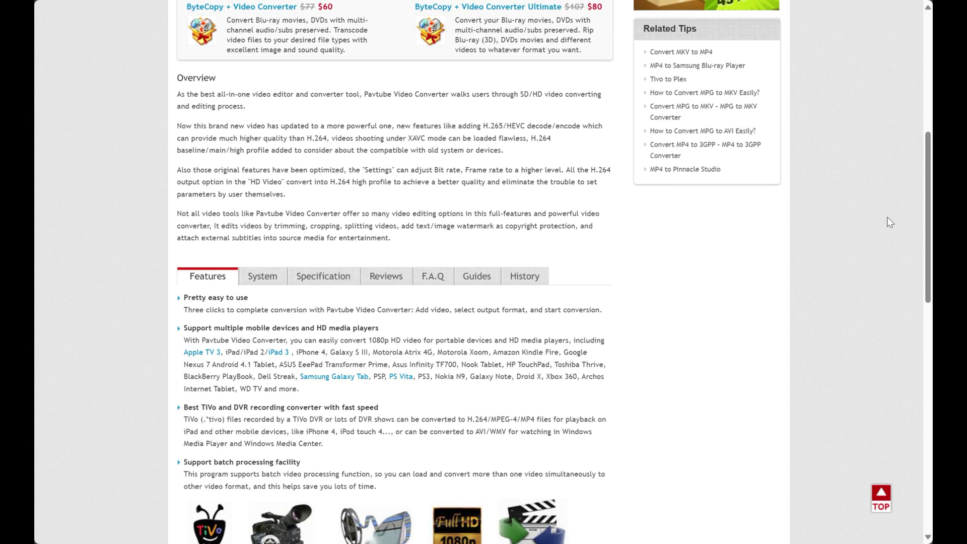
{"action": "scroll", "coordinate": [888, 217], "scroll_direction": "down", "scroll_amount": 1}
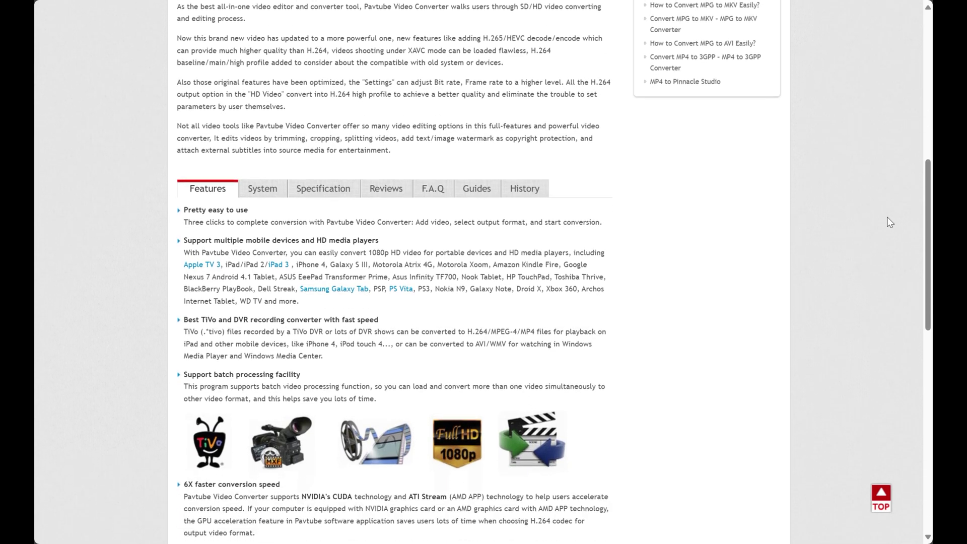
{"action": "scroll", "coordinate": [888, 217], "scroll_direction": "down", "scroll_amount": 1}
{"action": "scroll", "coordinate": [887, 217], "scroll_direction": "down", "scroll_amount": 1}
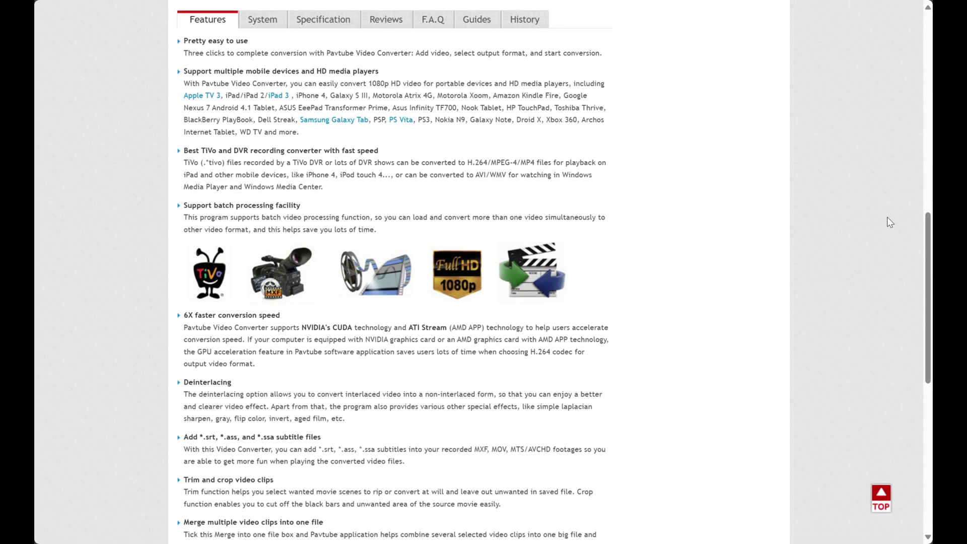
{"action": "scroll", "coordinate": [887, 217], "scroll_direction": "down", "scroll_amount": 2}
{"action": "scroll", "coordinate": [887, 218], "scroll_direction": "down", "scroll_amount": 1}
{"action": "scroll", "coordinate": [887, 217], "scroll_direction": "down", "scroll_amount": 1}
{"action": "scroll", "coordinate": [887, 217], "scroll_direction": "down", "scroll_amount": 1}
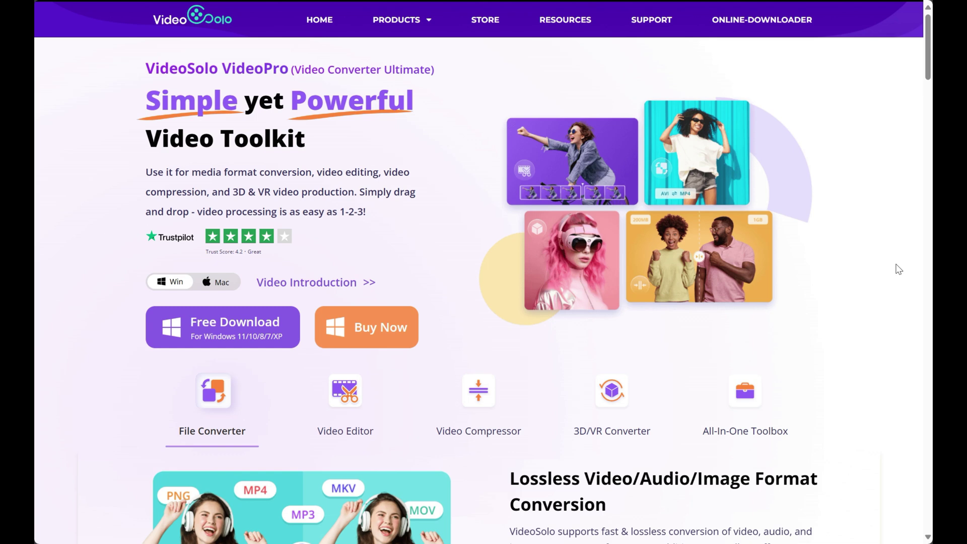
{"action": "scroll", "coordinate": [898, 270], "scroll_direction": "down", "scroll_amount": 2}
{"action": "scroll", "coordinate": [898, 269], "scroll_direction": "down", "scroll_amount": 1}
{"action": "scroll", "coordinate": [898, 269], "scroll_direction": "down", "scroll_amount": 1}
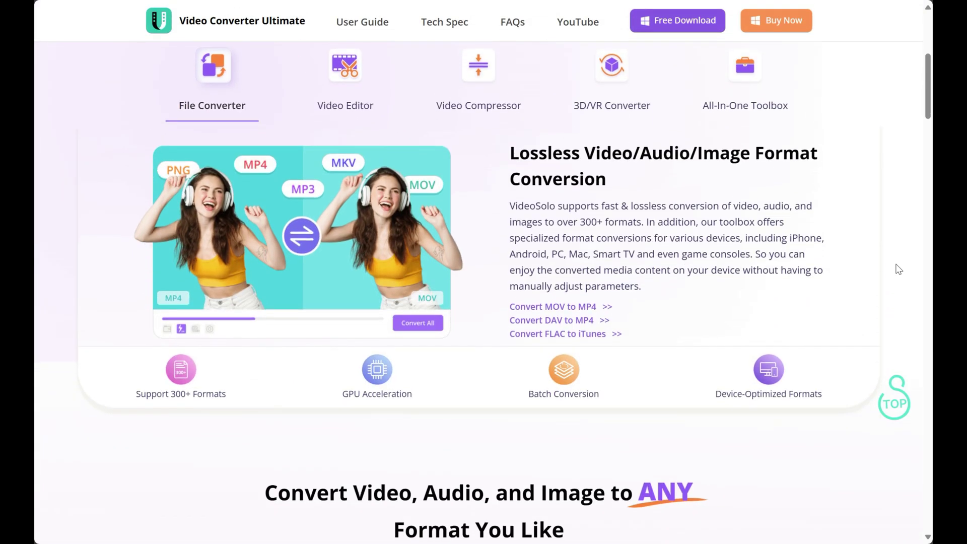
{"action": "scroll", "coordinate": [897, 269], "scroll_direction": "down", "scroll_amount": 2}
{"action": "scroll", "coordinate": [899, 269], "scroll_direction": "down", "scroll_amount": 1}
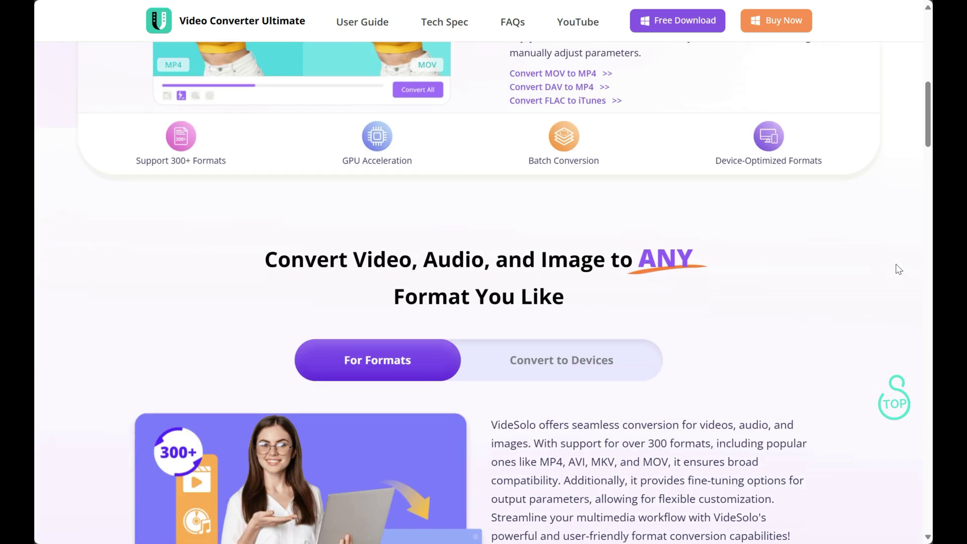
{"action": "scroll", "coordinate": [898, 269], "scroll_direction": "down", "scroll_amount": 2}
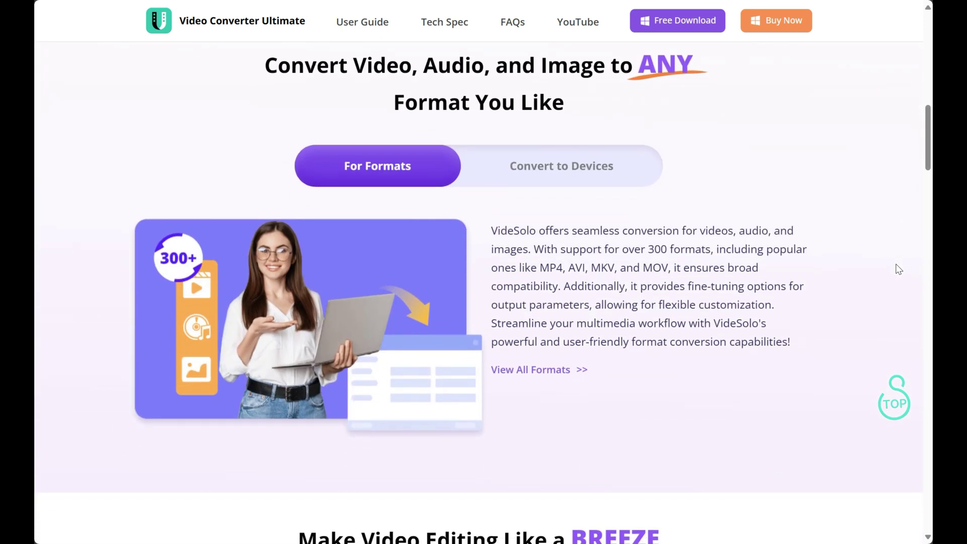
{"action": "scroll", "coordinate": [899, 269], "scroll_direction": "down", "scroll_amount": 2}
{"action": "scroll", "coordinate": [898, 269], "scroll_direction": "down", "scroll_amount": 2}
{"action": "scroll", "coordinate": [898, 269], "scroll_direction": "down", "scroll_amount": 1}
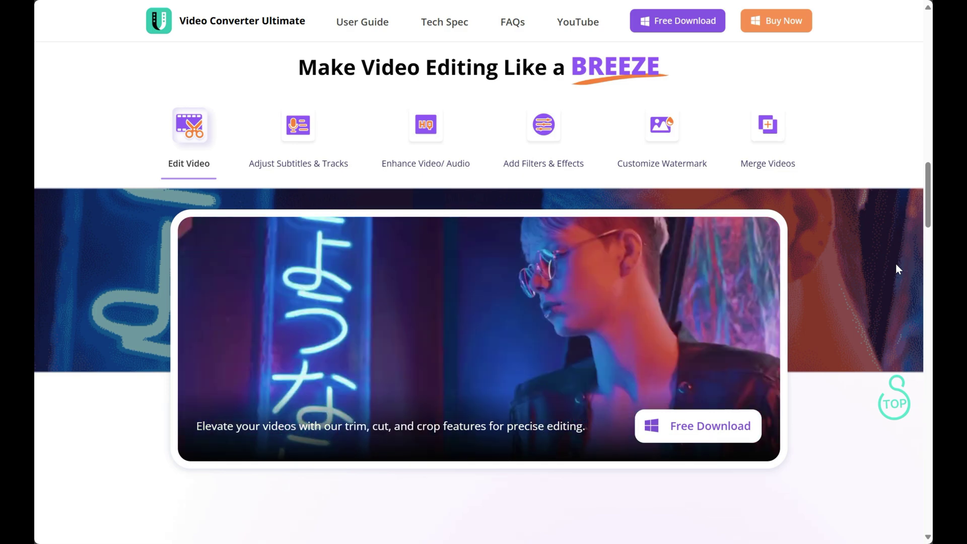
{"action": "scroll", "coordinate": [898, 270], "scroll_direction": "down", "scroll_amount": 2}
{"action": "scroll", "coordinate": [898, 269], "scroll_direction": "down", "scroll_amount": 3}
{"action": "scroll", "coordinate": [898, 270], "scroll_direction": "down", "scroll_amount": 1}
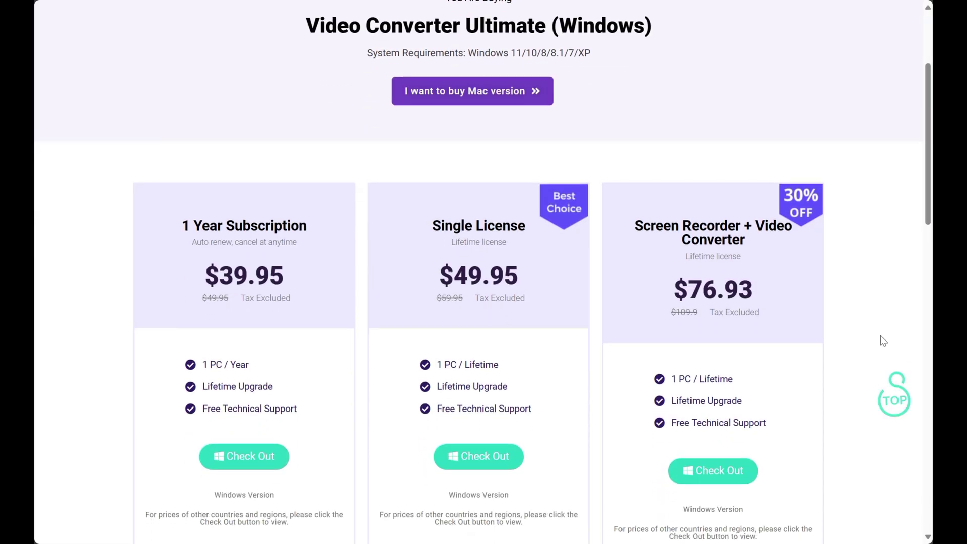
{"action": "scroll", "coordinate": [881, 339], "scroll_direction": "down", "scroll_amount": 2}
{"action": "scroll", "coordinate": [884, 341], "scroll_direction": "down", "scroll_amount": 1}
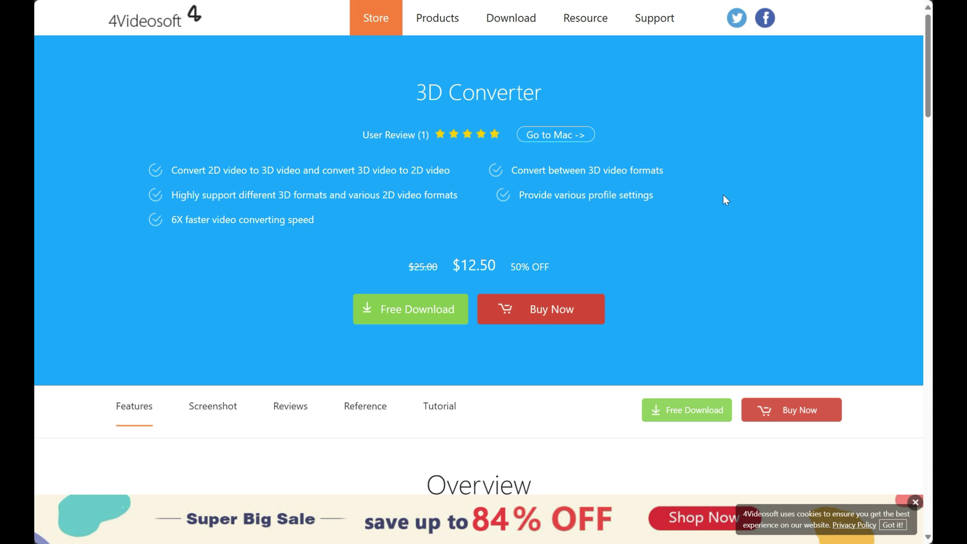
{"action": "scroll", "coordinate": [724, 199], "scroll_direction": "down", "scroll_amount": 5}
{"action": "scroll", "coordinate": [723, 199], "scroll_direction": "down", "scroll_amount": 1}
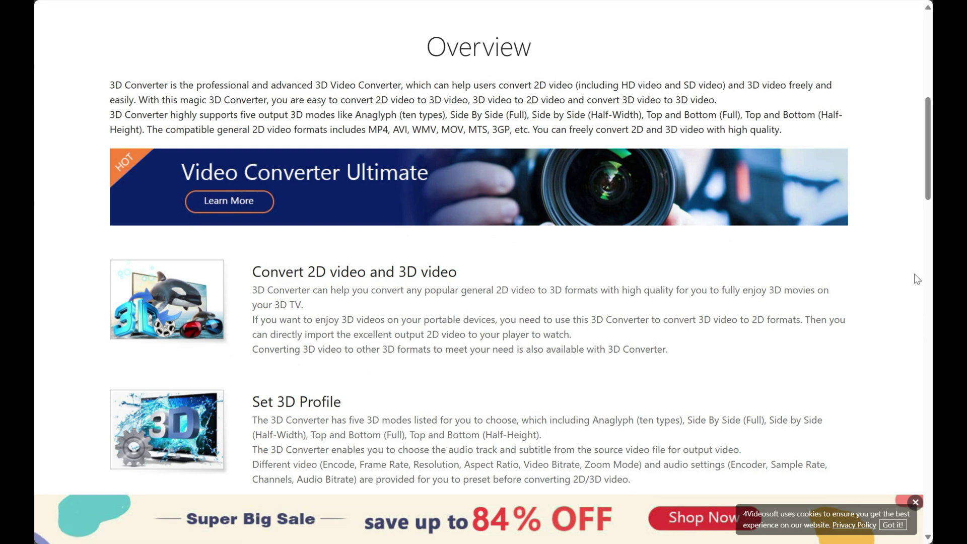
{"action": "scroll", "coordinate": [916, 279], "scroll_direction": "down", "scroll_amount": 3}
{"action": "scroll", "coordinate": [917, 279], "scroll_direction": "down", "scroll_amount": 1}
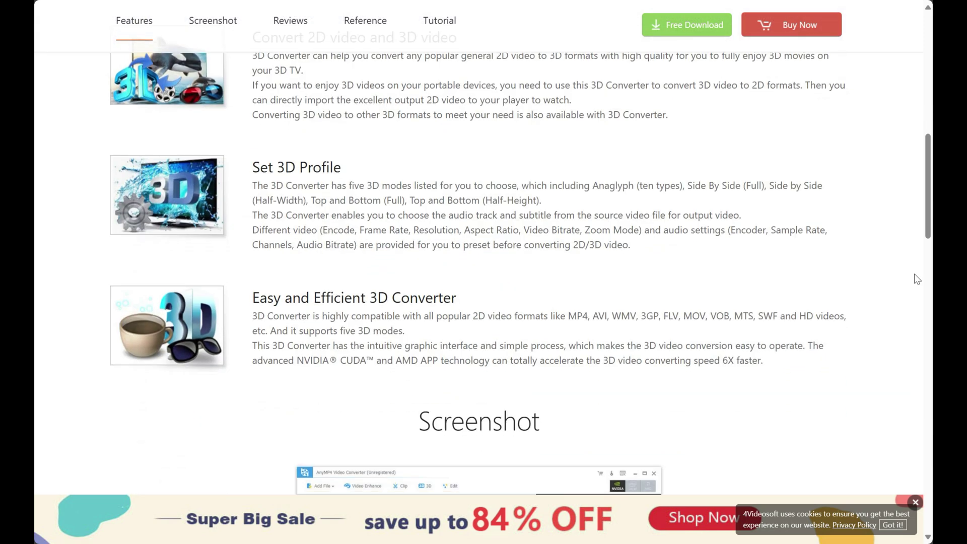
{"action": "scroll", "coordinate": [916, 279], "scroll_direction": "down", "scroll_amount": 1}
{"action": "scroll", "coordinate": [917, 279], "scroll_direction": "down", "scroll_amount": 1}
{"action": "scroll", "coordinate": [917, 279], "scroll_direction": "down", "scroll_amount": 1}
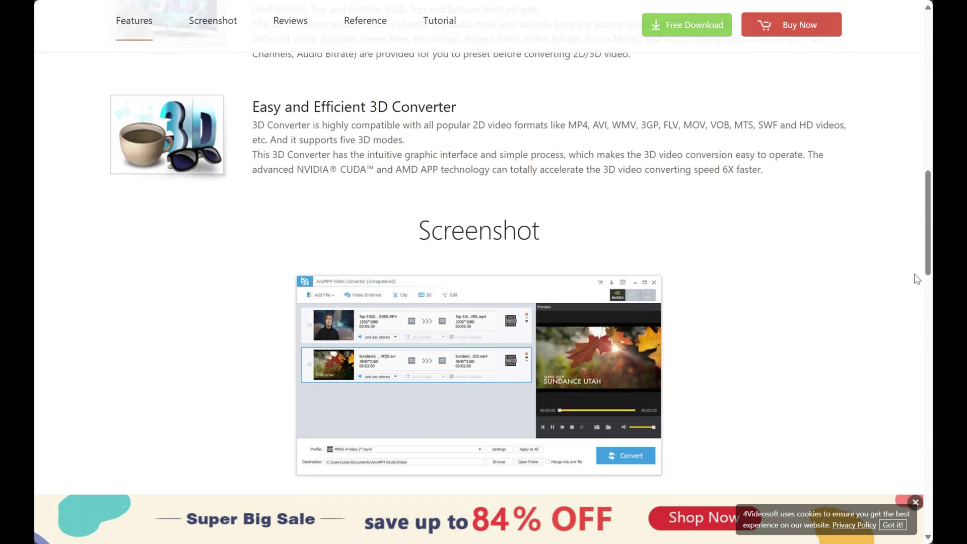
{"action": "scroll", "coordinate": [917, 279], "scroll_direction": "down", "scroll_amount": 1}
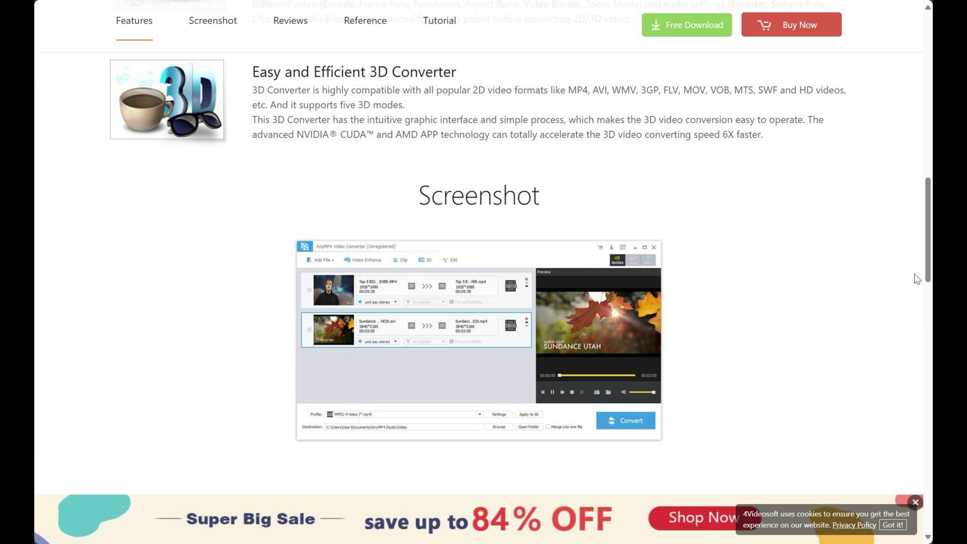
{"action": "scroll", "coordinate": [917, 279], "scroll_direction": "down", "scroll_amount": 1}
{"action": "scroll", "coordinate": [917, 279], "scroll_direction": "down", "scroll_amount": 1}
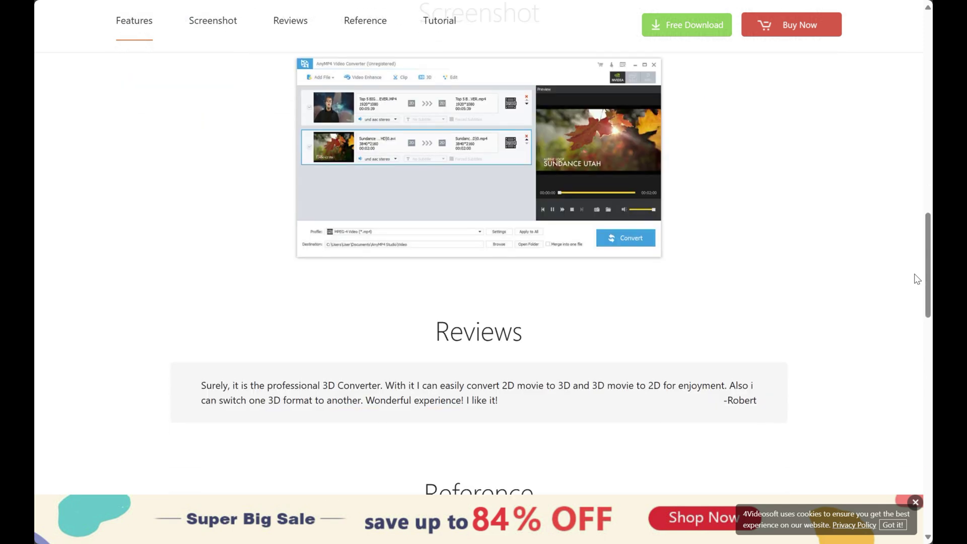
{"action": "scroll", "coordinate": [917, 279], "scroll_direction": "down", "scroll_amount": 2}
{"action": "scroll", "coordinate": [917, 280], "scroll_direction": "down", "scroll_amount": 1}
{"action": "scroll", "coordinate": [917, 279], "scroll_direction": "down", "scroll_amount": 1}
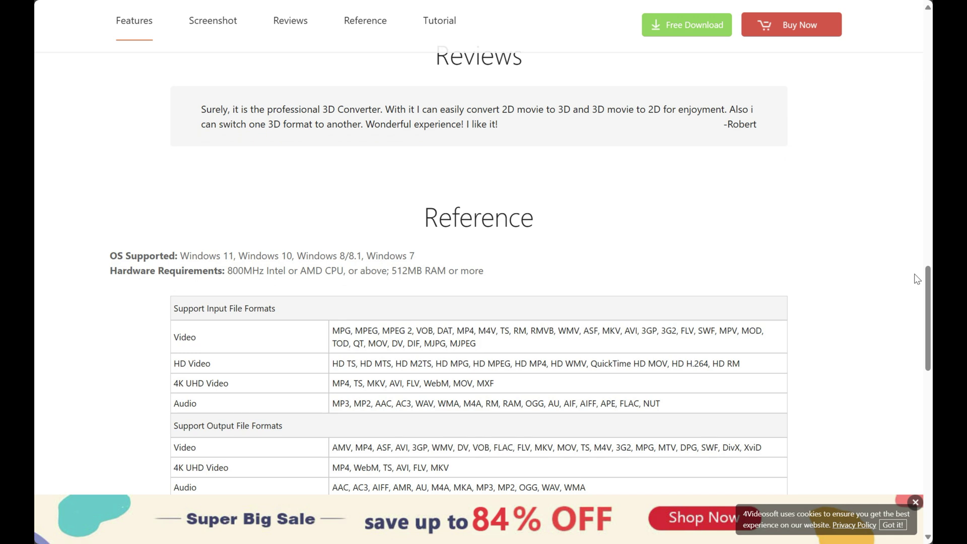
{"action": "scroll", "coordinate": [917, 279], "scroll_direction": "down", "scroll_amount": 2}
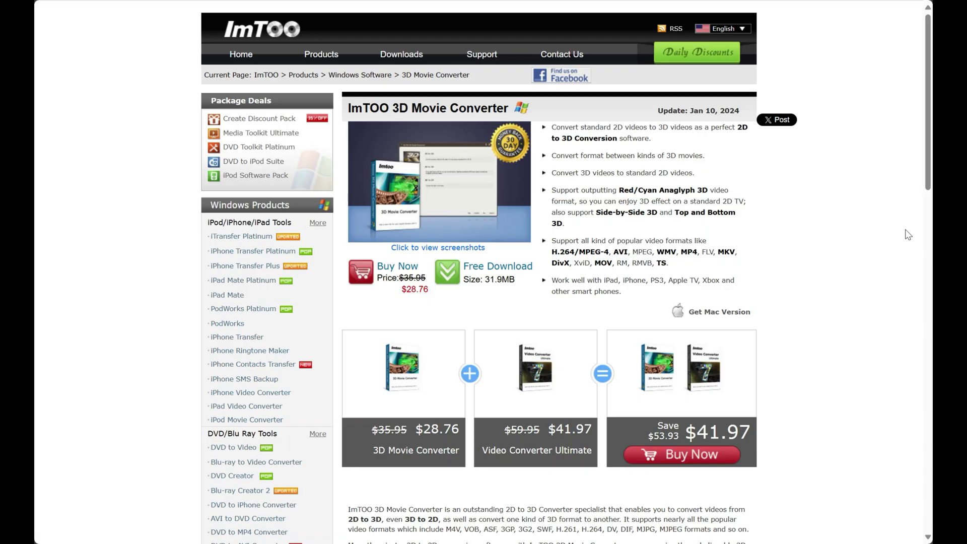
{"action": "scroll", "coordinate": [908, 235], "scroll_direction": "down", "scroll_amount": 2}
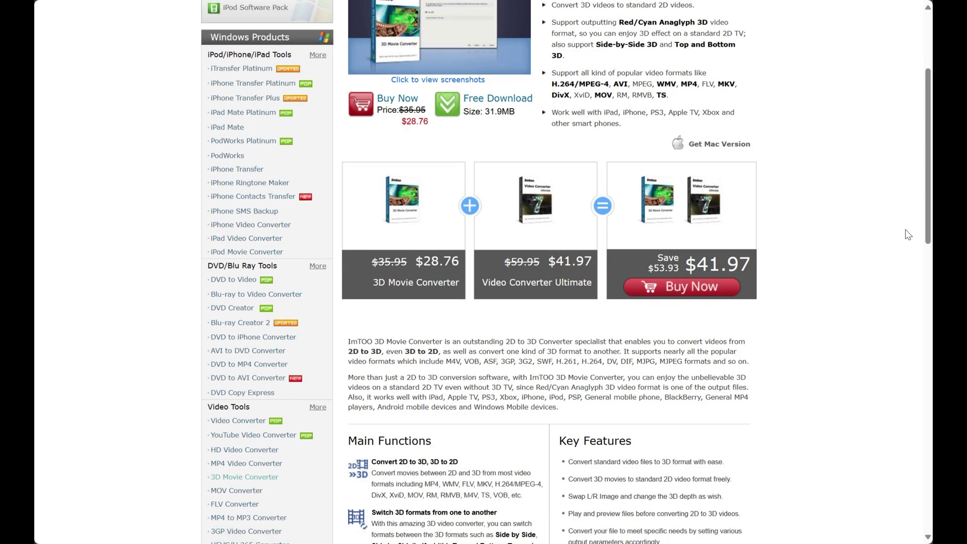
{"action": "scroll", "coordinate": [908, 234], "scroll_direction": "down", "scroll_amount": 2}
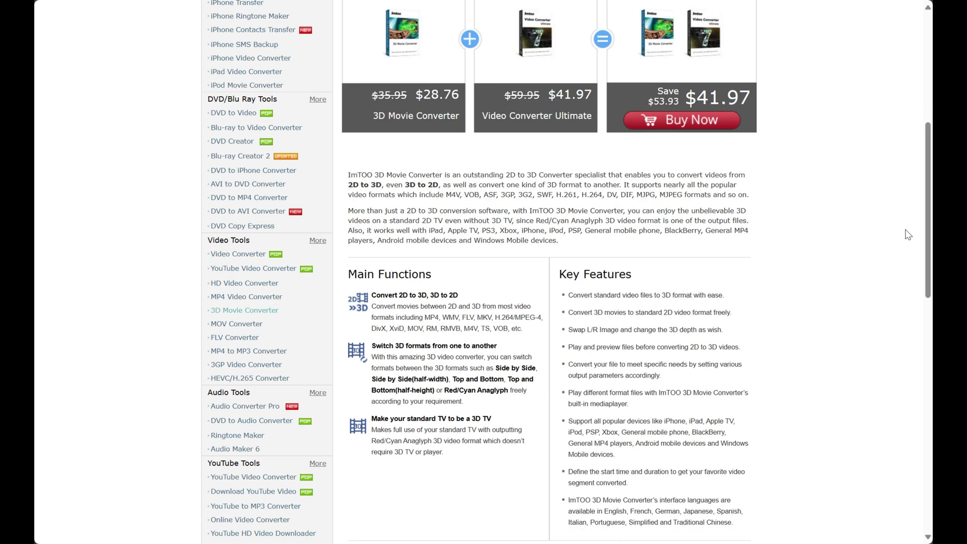
{"action": "scroll", "coordinate": [908, 234], "scroll_direction": "down", "scroll_amount": 2}
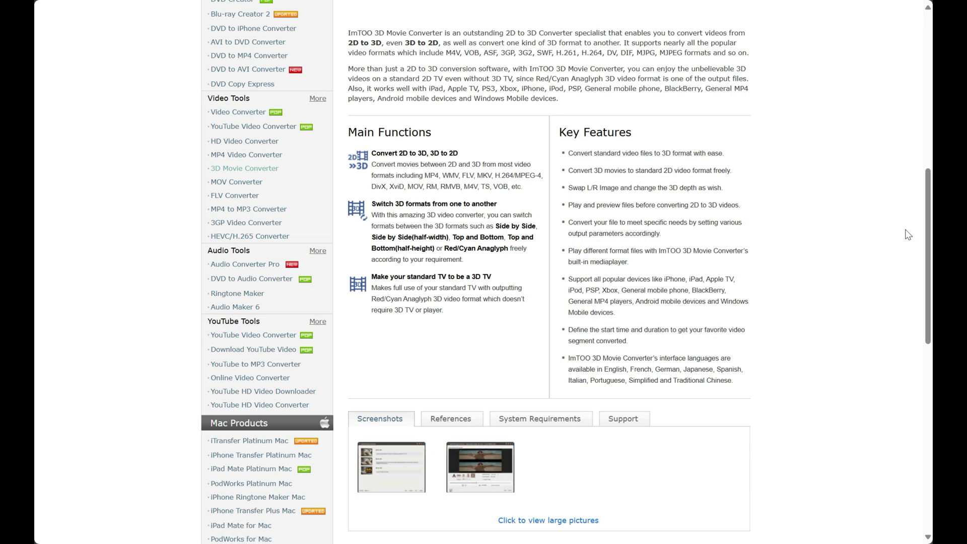
{"action": "scroll", "coordinate": [907, 235], "scroll_direction": "down", "scroll_amount": 3}
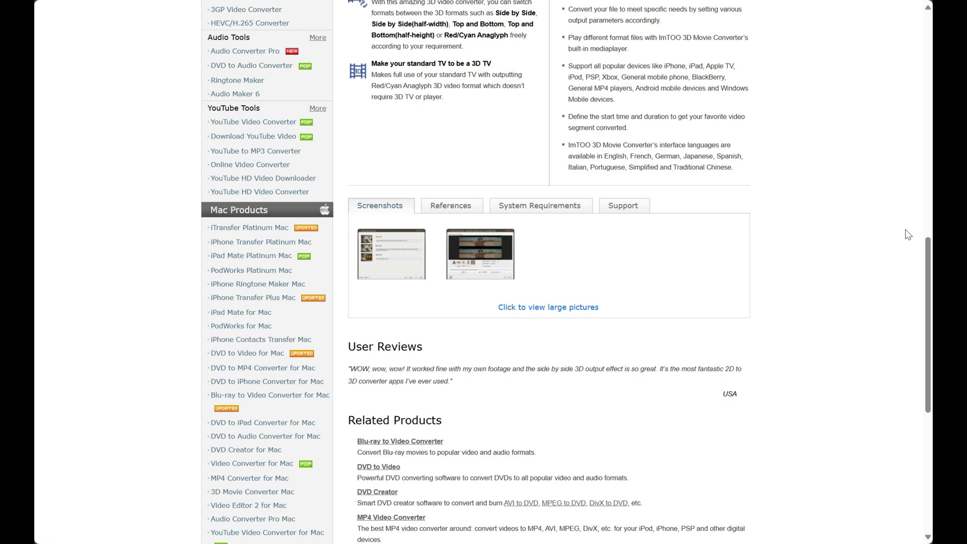
{"action": "scroll", "coordinate": [908, 234], "scroll_direction": "down", "scroll_amount": 3}
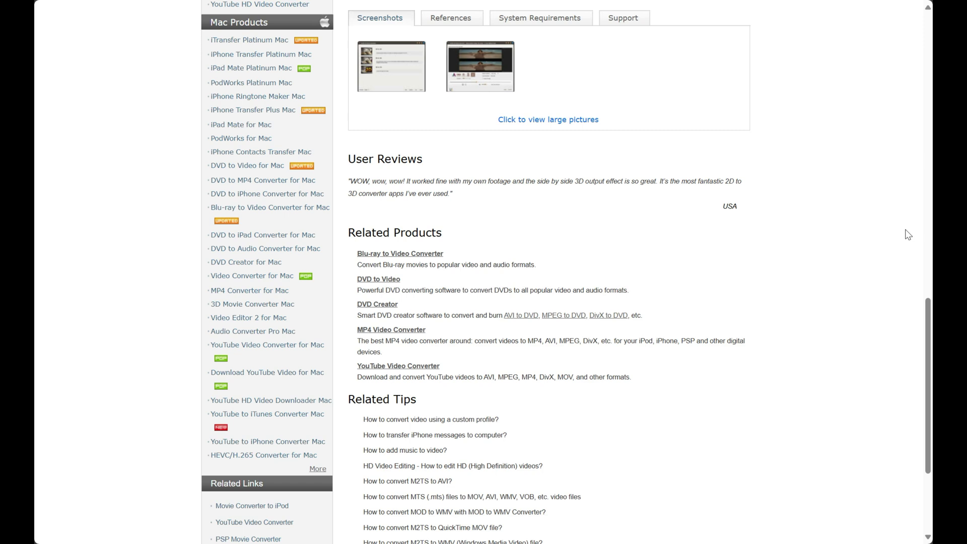
{"action": "scroll", "coordinate": [908, 235], "scroll_direction": "down", "scroll_amount": 1}
{"action": "scroll", "coordinate": [907, 234], "scroll_direction": "down", "scroll_amount": 2}
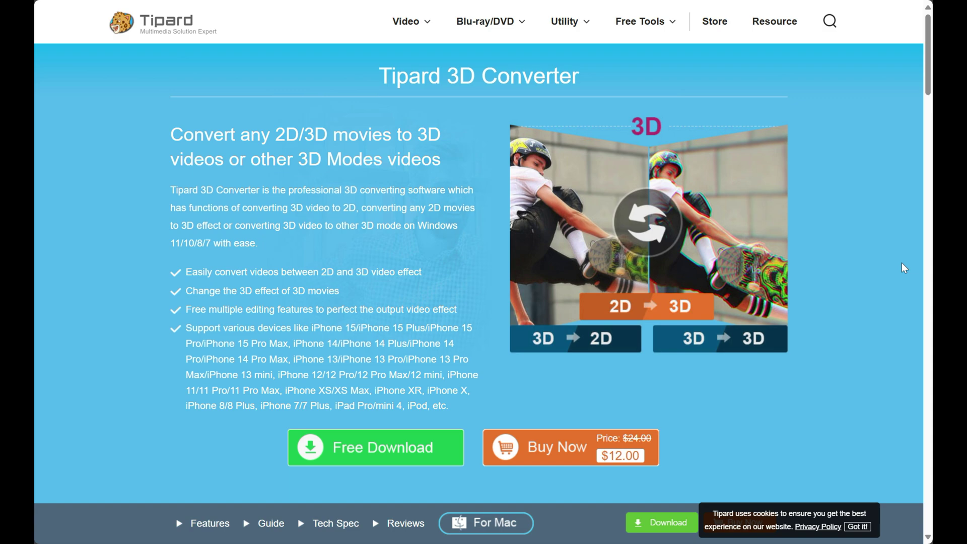
{"action": "scroll", "coordinate": [918, 305], "scroll_direction": "down", "scroll_amount": 6}
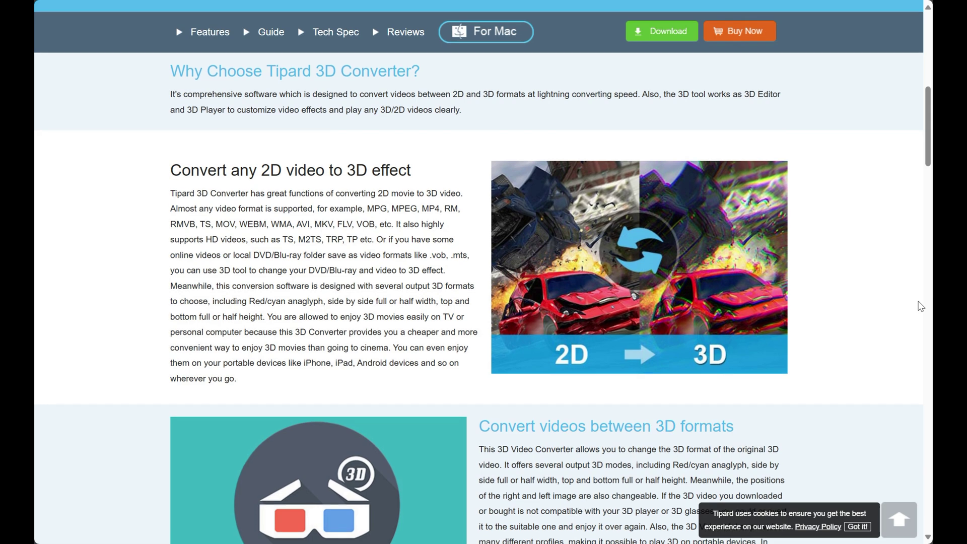
{"action": "scroll", "coordinate": [918, 306], "scroll_direction": "down", "scroll_amount": 3}
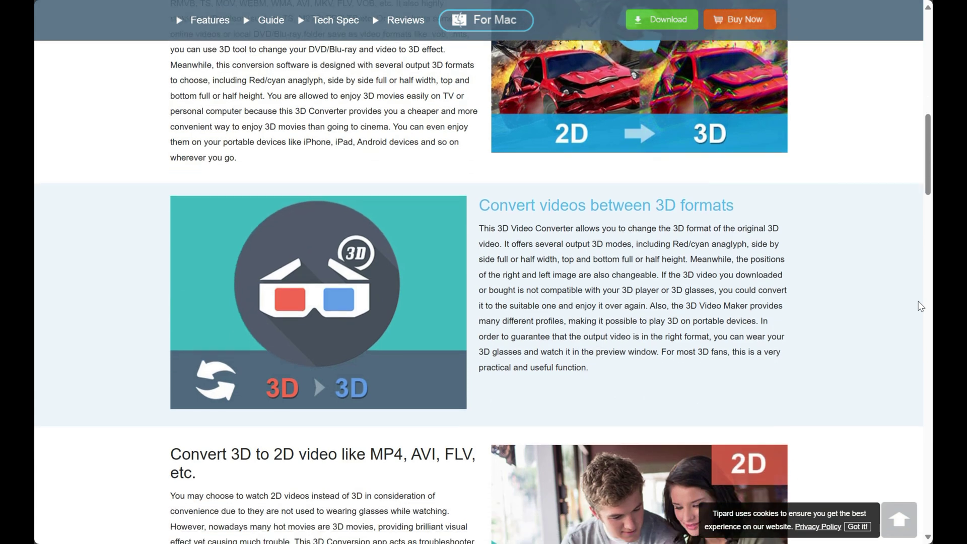
{"action": "scroll", "coordinate": [918, 306], "scroll_direction": "down", "scroll_amount": 1}
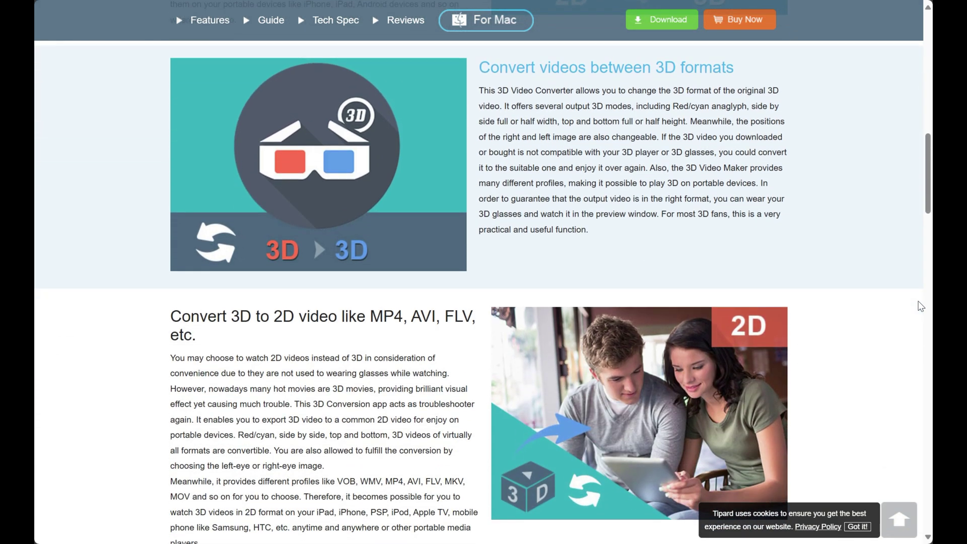
{"action": "scroll", "coordinate": [920, 306], "scroll_direction": "down", "scroll_amount": 3}
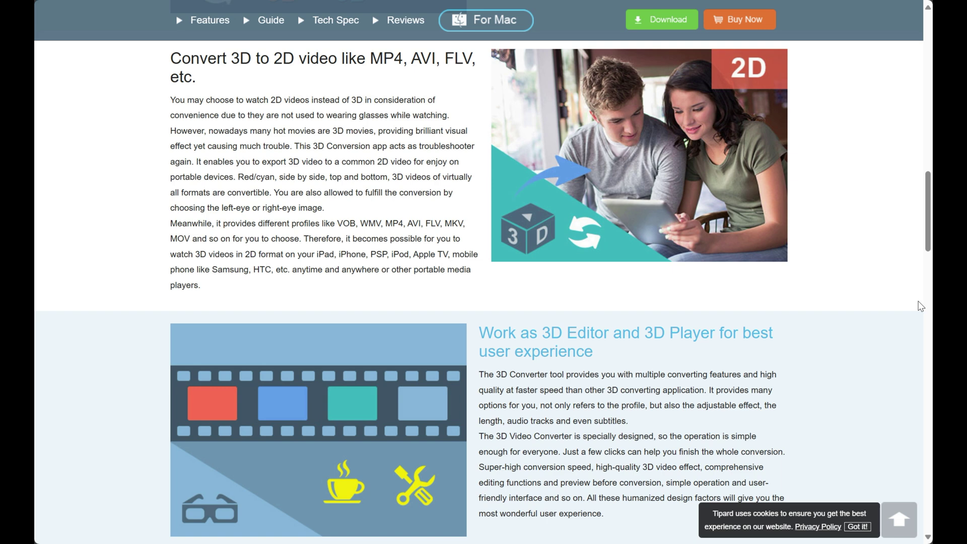
{"action": "scroll", "coordinate": [920, 306], "scroll_direction": "down", "scroll_amount": 3}
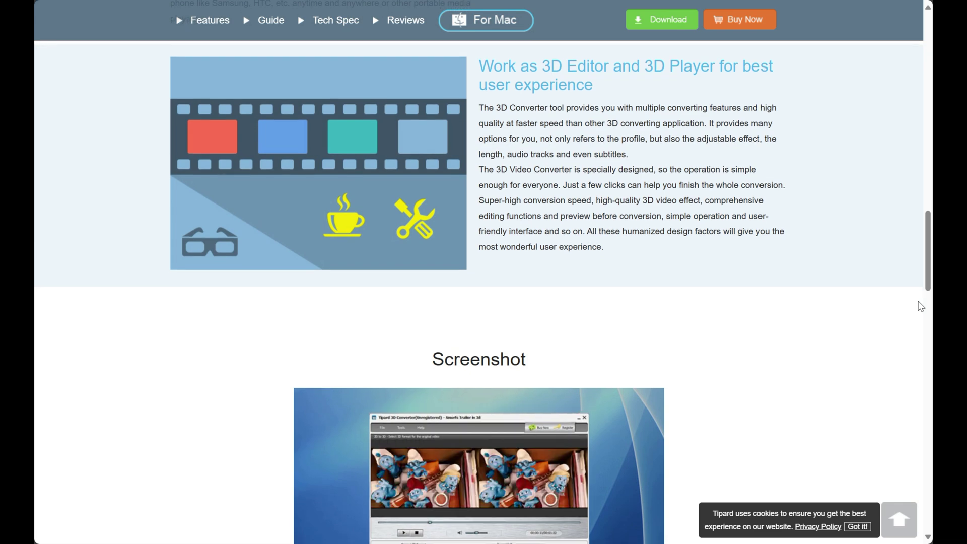
{"action": "scroll", "coordinate": [920, 307], "scroll_direction": "down", "scroll_amount": 2}
{"action": "scroll", "coordinate": [919, 307], "scroll_direction": "down", "scroll_amount": 2}
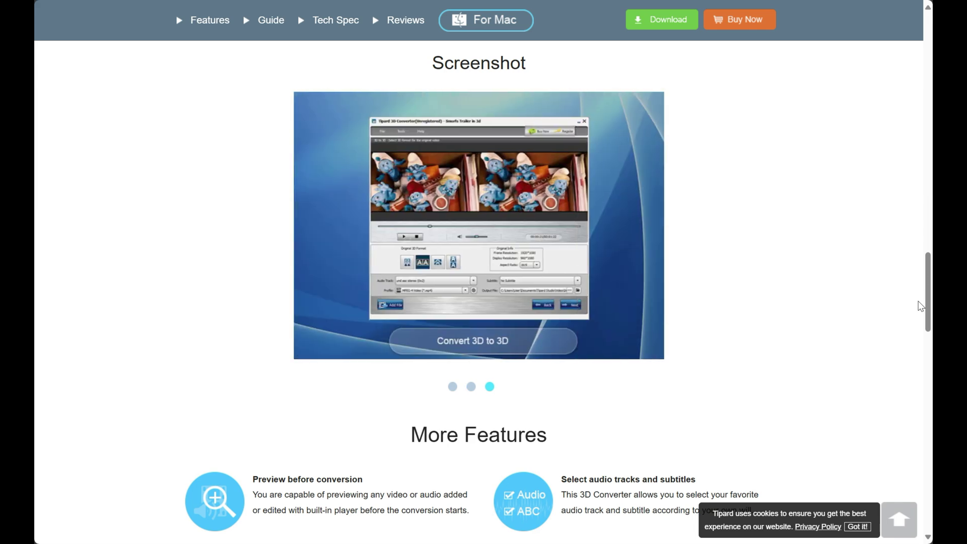
{"action": "scroll", "coordinate": [921, 305], "scroll_direction": "down", "scroll_amount": 1}
{"action": "scroll", "coordinate": [920, 306], "scroll_direction": "down", "scroll_amount": 1}
{"action": "scroll", "coordinate": [921, 305], "scroll_direction": "down", "scroll_amount": 2}
{"action": "scroll", "coordinate": [920, 305], "scroll_direction": "down", "scroll_amount": 1}
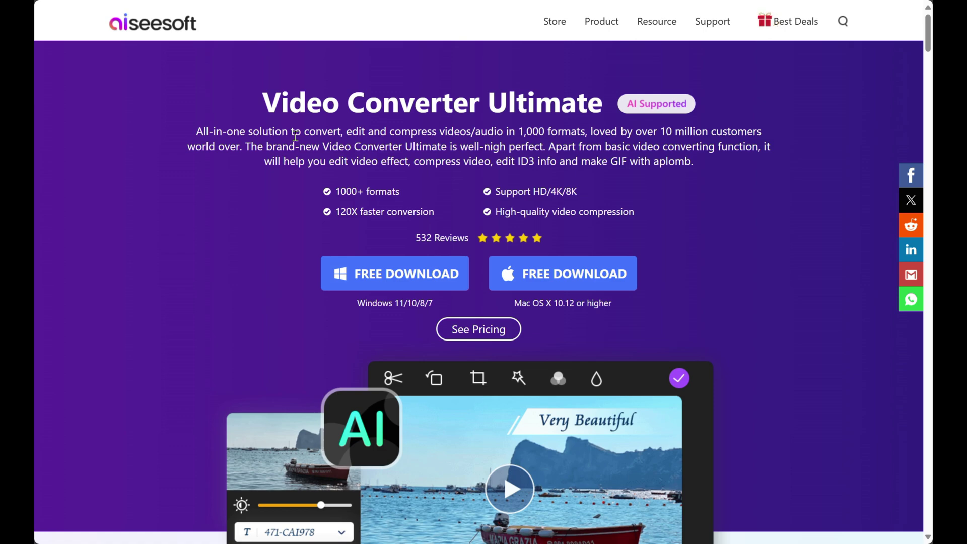
{"action": "scroll", "coordinate": [295, 137], "scroll_direction": "down", "scroll_amount": 2}
{"action": "scroll", "coordinate": [295, 137], "scroll_direction": "down", "scroll_amount": 1}
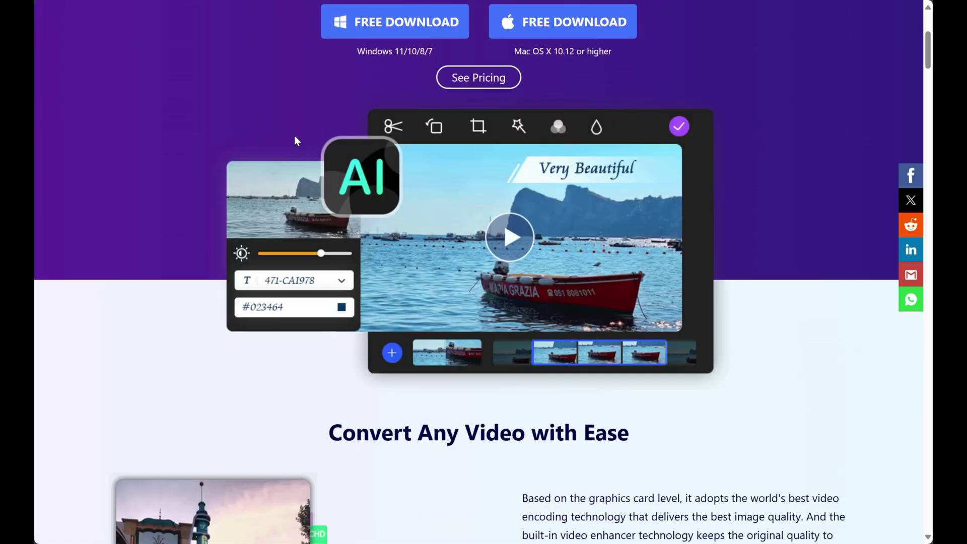
{"action": "scroll", "coordinate": [295, 136], "scroll_direction": "down", "scroll_amount": 1}
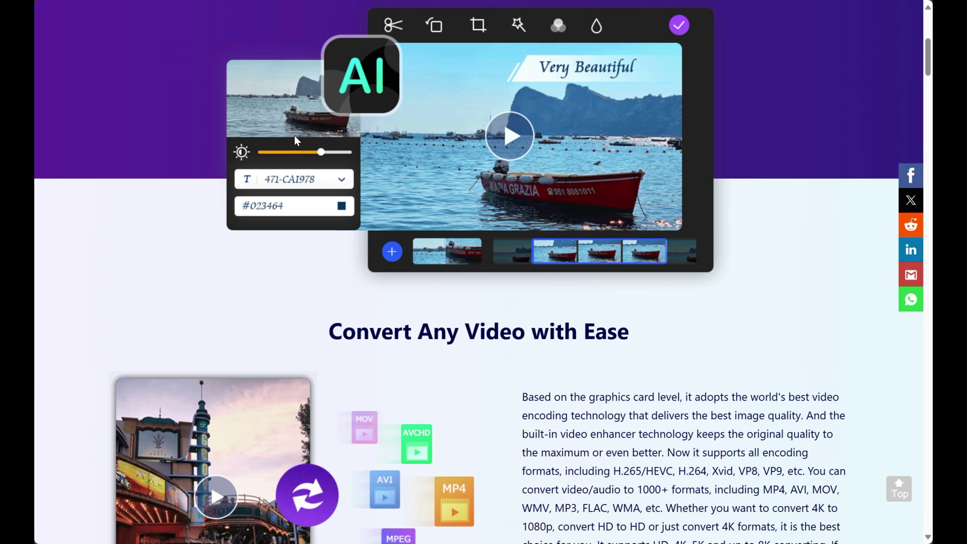
{"action": "scroll", "coordinate": [294, 135], "scroll_direction": "down", "scroll_amount": 4}
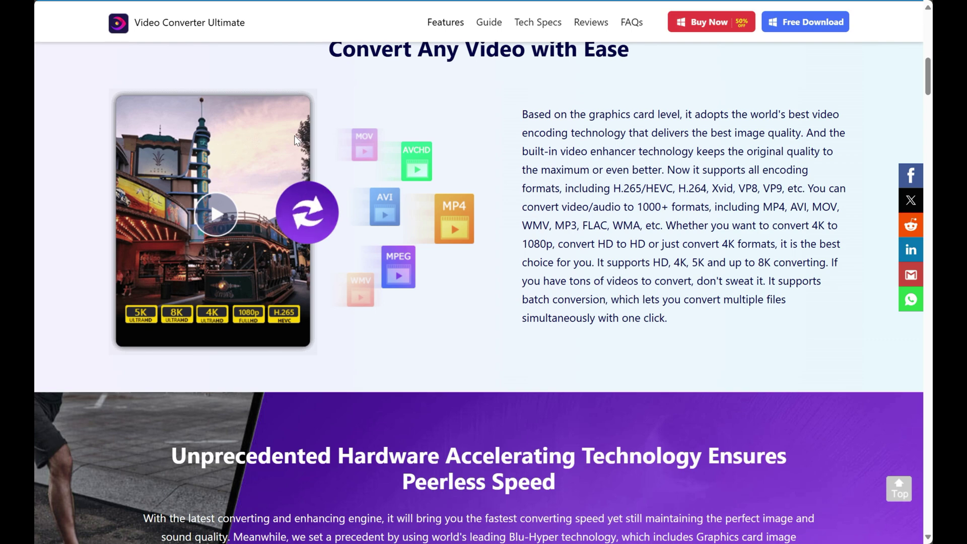
{"action": "scroll", "coordinate": [295, 135], "scroll_direction": "down", "scroll_amount": 5}
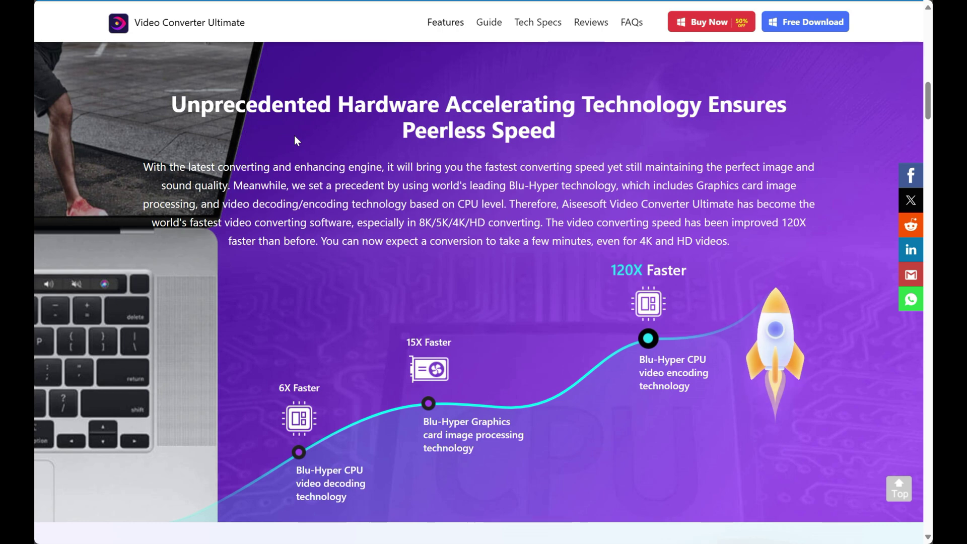
{"action": "scroll", "coordinate": [294, 139], "scroll_direction": "down", "scroll_amount": 6}
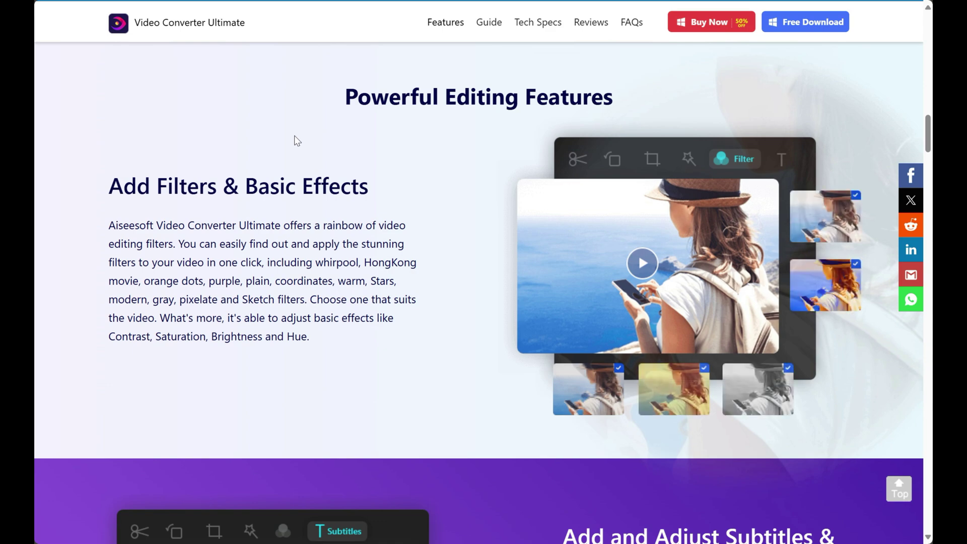
{"action": "scroll", "coordinate": [295, 141], "scroll_direction": "down", "scroll_amount": 5}
{"action": "scroll", "coordinate": [295, 140], "scroll_direction": "down", "scroll_amount": 1}
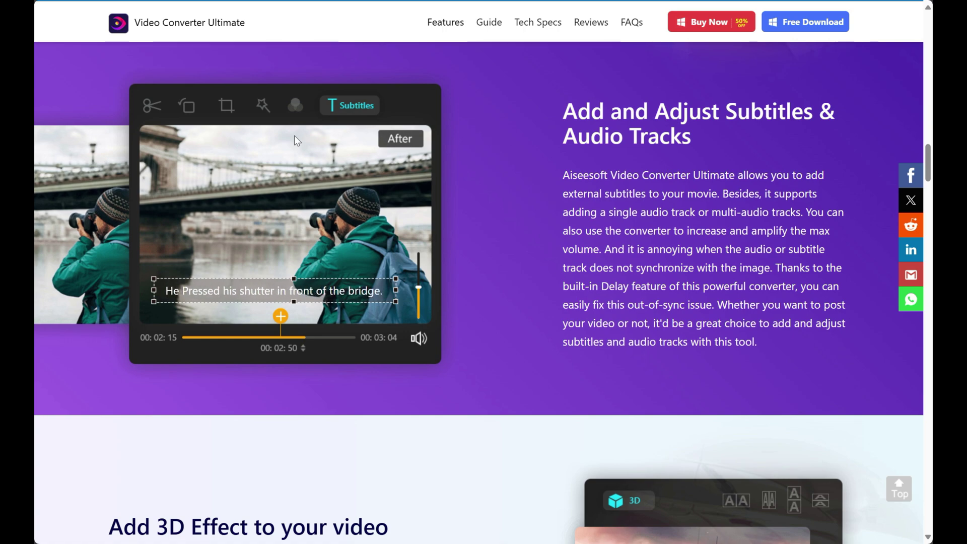
{"action": "scroll", "coordinate": [296, 140], "scroll_direction": "down", "scroll_amount": 2}
{"action": "scroll", "coordinate": [295, 141], "scroll_direction": "down", "scroll_amount": 3}
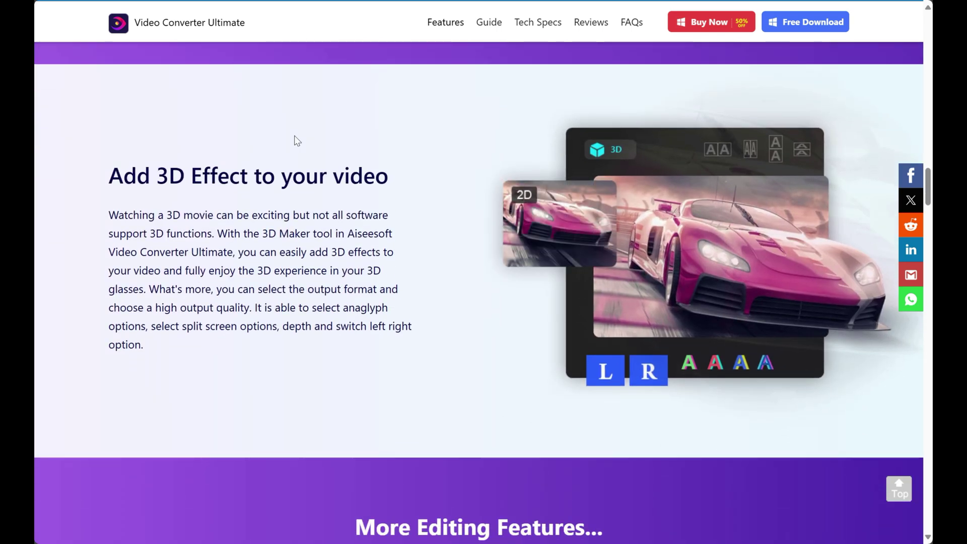
{"action": "scroll", "coordinate": [295, 141], "scroll_direction": "down", "scroll_amount": 2}
{"action": "scroll", "coordinate": [295, 140], "scroll_direction": "down", "scroll_amount": 2}
{"action": "scroll", "coordinate": [295, 140], "scroll_direction": "down", "scroll_amount": 2}
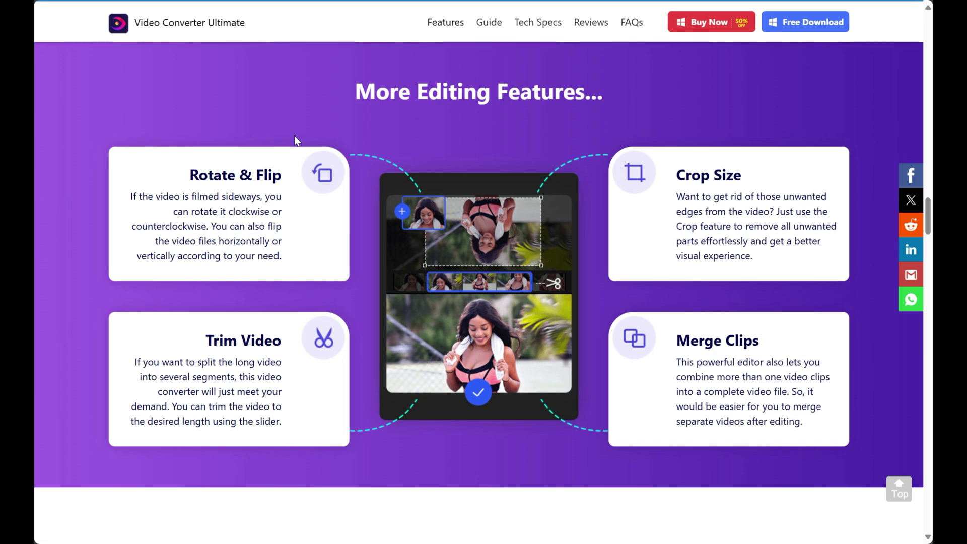
{"action": "scroll", "coordinate": [295, 139], "scroll_direction": "down", "scroll_amount": 3}
{"action": "scroll", "coordinate": [295, 140], "scroll_direction": "down", "scroll_amount": 3}
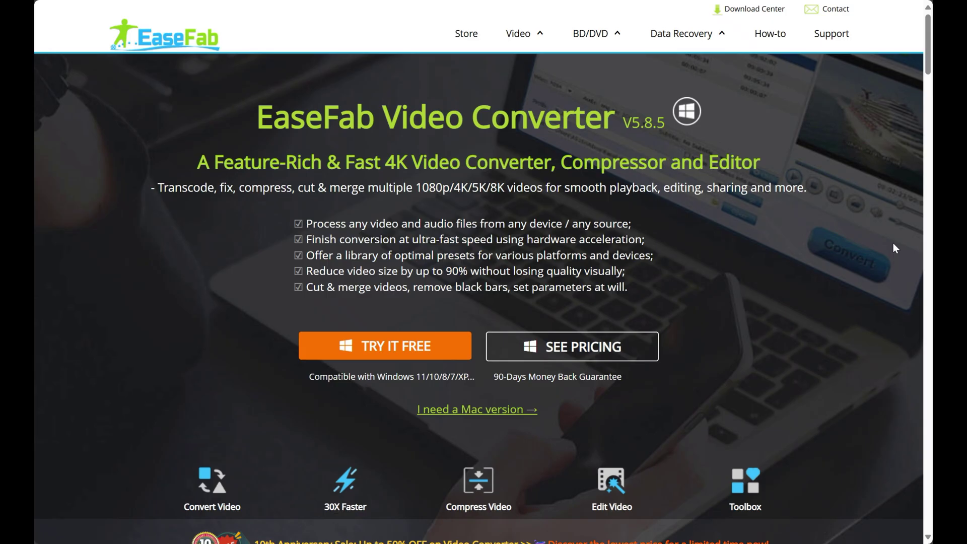
{"action": "scroll", "coordinate": [894, 248], "scroll_direction": "down", "scroll_amount": 3}
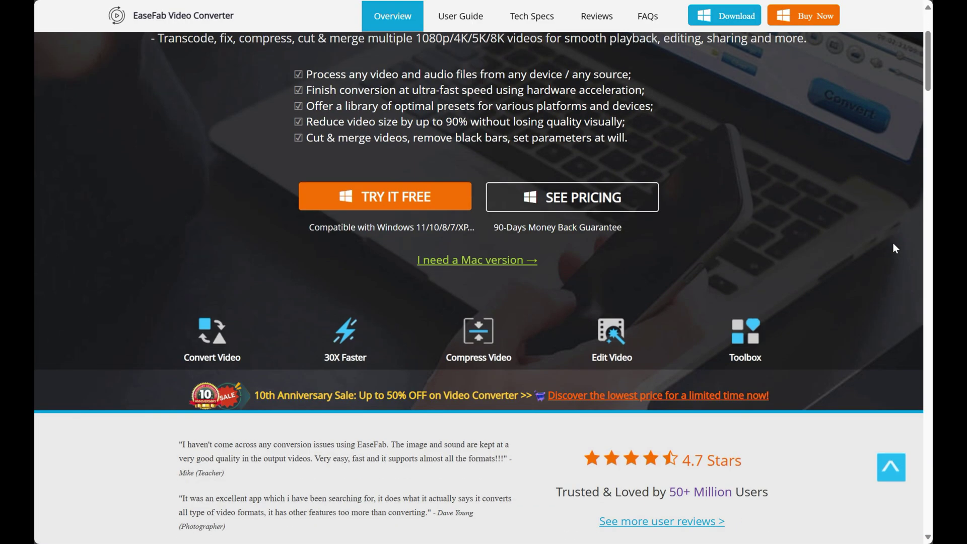
{"action": "scroll", "coordinate": [893, 249], "scroll_direction": "down", "scroll_amount": 2}
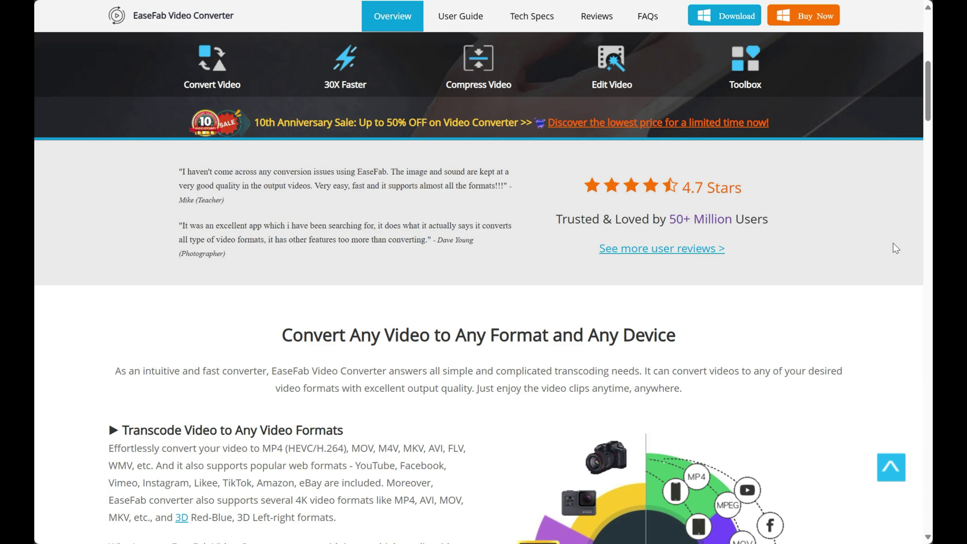
{"action": "scroll", "coordinate": [893, 248], "scroll_direction": "down", "scroll_amount": 3}
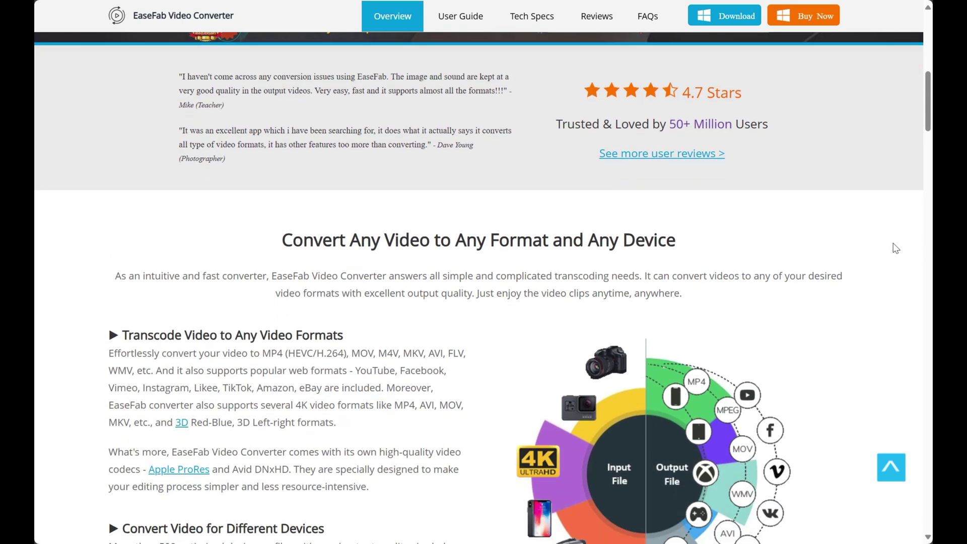
{"action": "scroll", "coordinate": [895, 248], "scroll_direction": "down", "scroll_amount": 1}
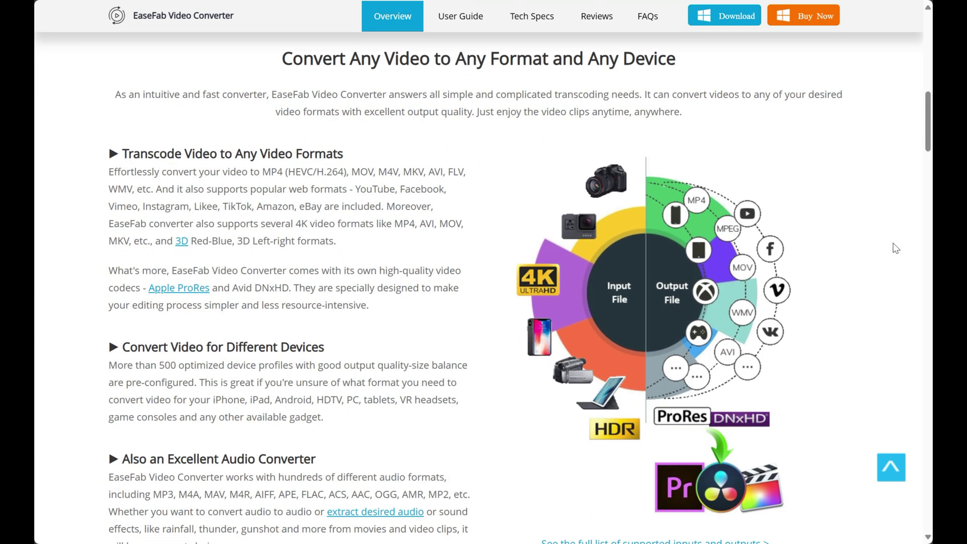
{"action": "scroll", "coordinate": [895, 247], "scroll_direction": "down", "scroll_amount": 2}
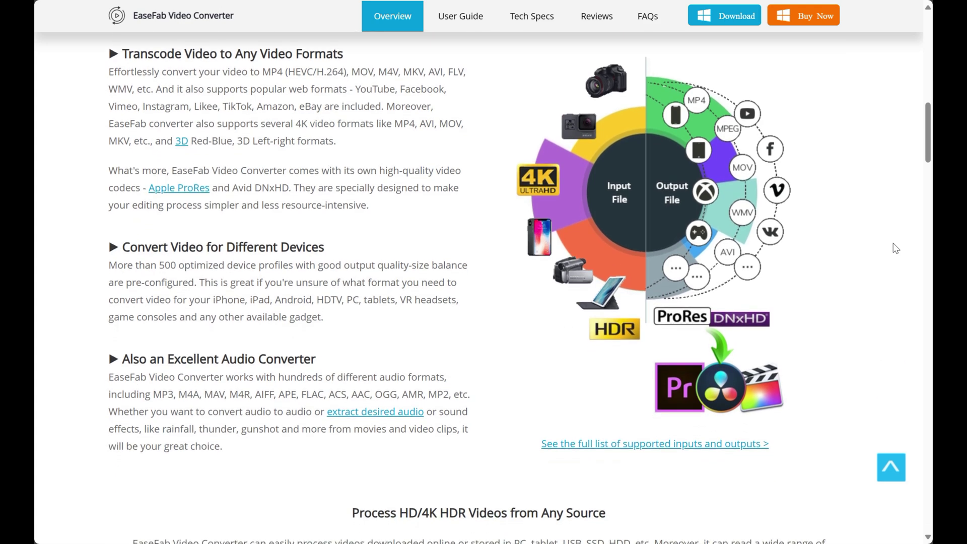
{"action": "scroll", "coordinate": [895, 248], "scroll_direction": "down", "scroll_amount": 1}
{"action": "scroll", "coordinate": [895, 248], "scroll_direction": "down", "scroll_amount": 2}
{"action": "scroll", "coordinate": [896, 248], "scroll_direction": "down", "scroll_amount": 2}
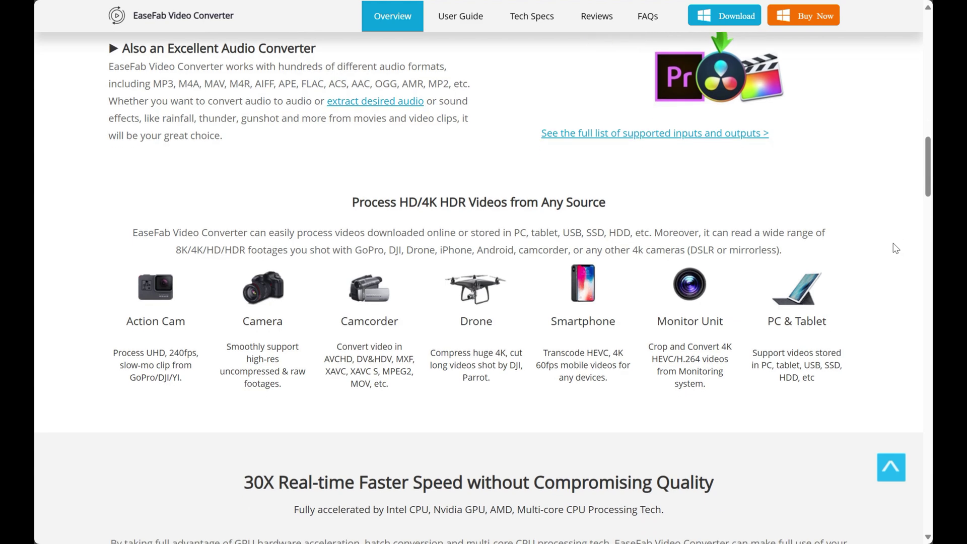
{"action": "scroll", "coordinate": [895, 248], "scroll_direction": "down", "scroll_amount": 2}
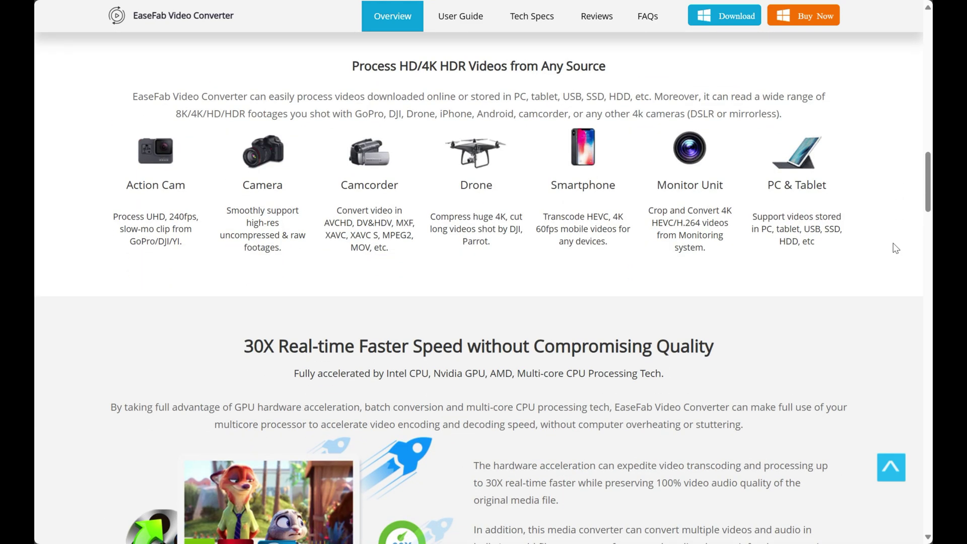
{"action": "scroll", "coordinate": [894, 248], "scroll_direction": "down", "scroll_amount": 1}
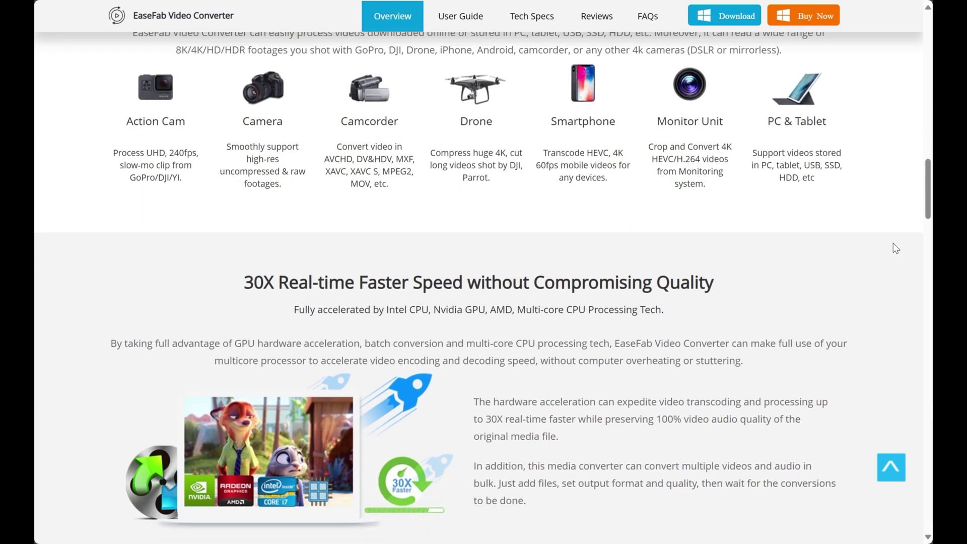
{"action": "scroll", "coordinate": [894, 248], "scroll_direction": "down", "scroll_amount": 2}
{"action": "scroll", "coordinate": [895, 248], "scroll_direction": "down", "scroll_amount": 2}
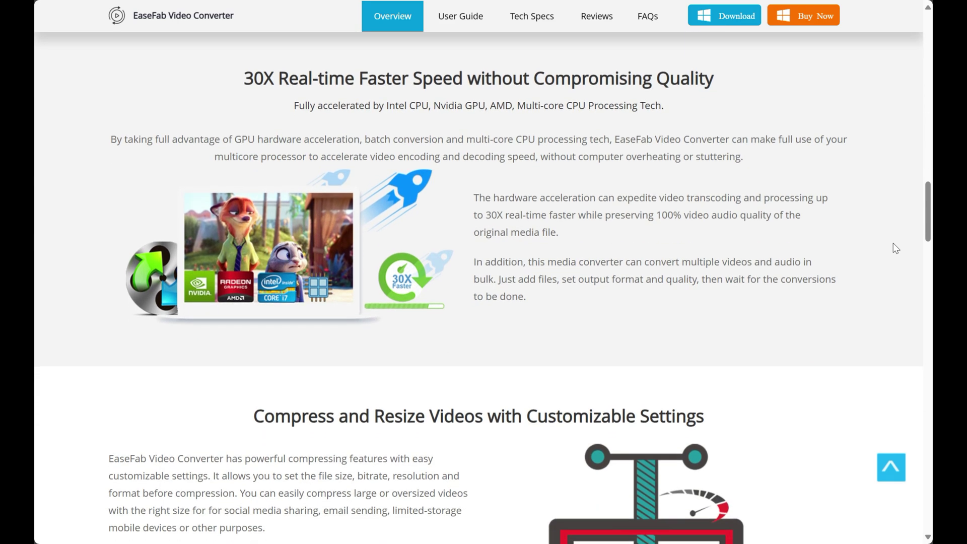
{"action": "scroll", "coordinate": [896, 248], "scroll_direction": "down", "scroll_amount": 1}
{"action": "scroll", "coordinate": [895, 249], "scroll_direction": "down", "scroll_amount": 2}
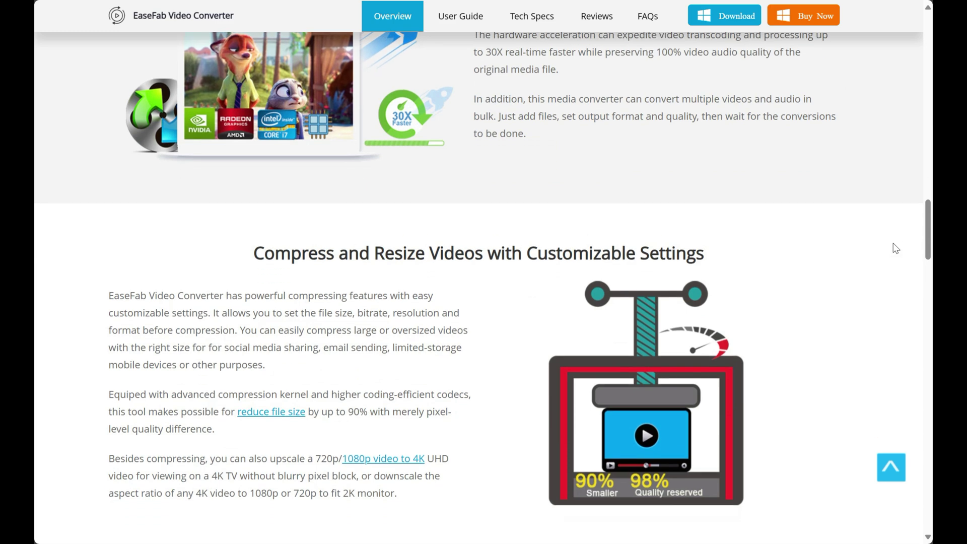
{"action": "scroll", "coordinate": [895, 248], "scroll_direction": "down", "scroll_amount": 2}
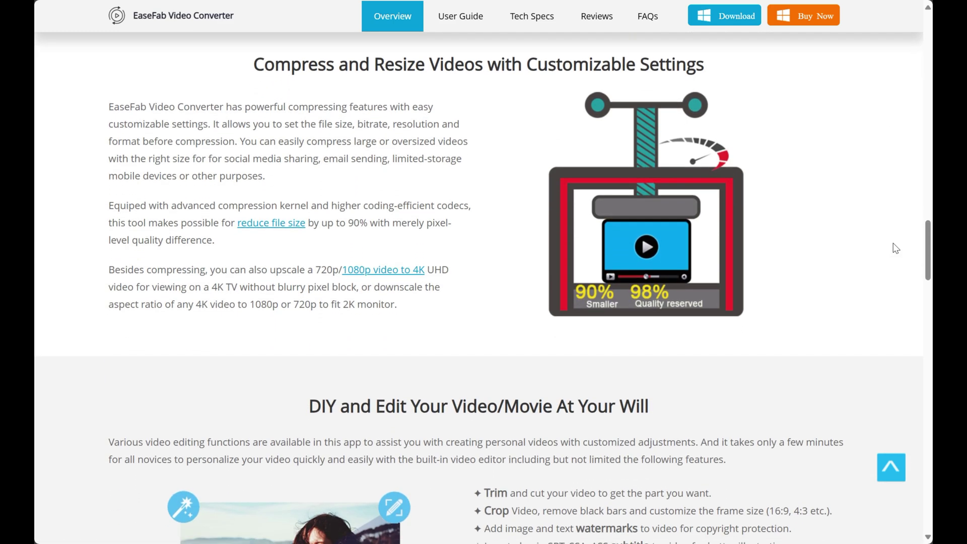
{"action": "scroll", "coordinate": [895, 248], "scroll_direction": "down", "scroll_amount": 1}
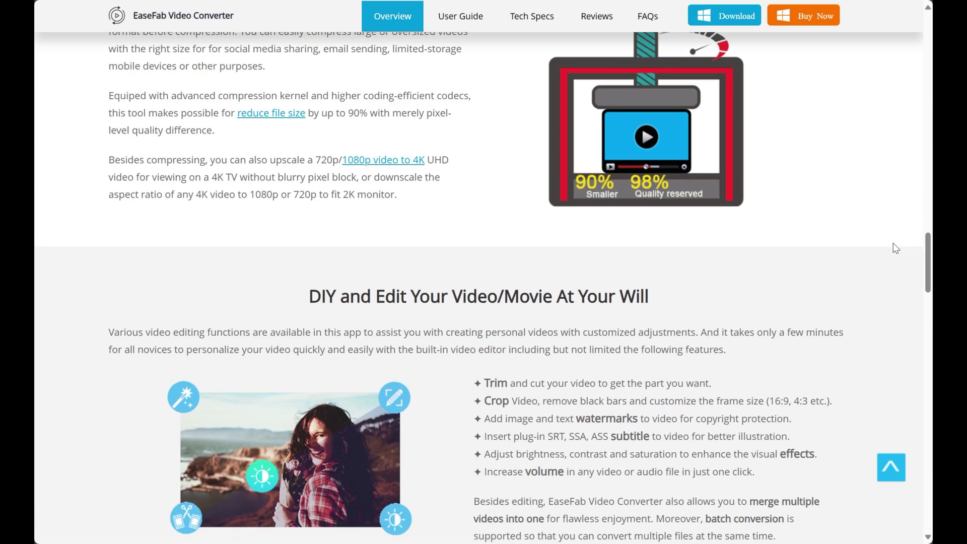
{"action": "scroll", "coordinate": [894, 248], "scroll_direction": "down", "scroll_amount": 2}
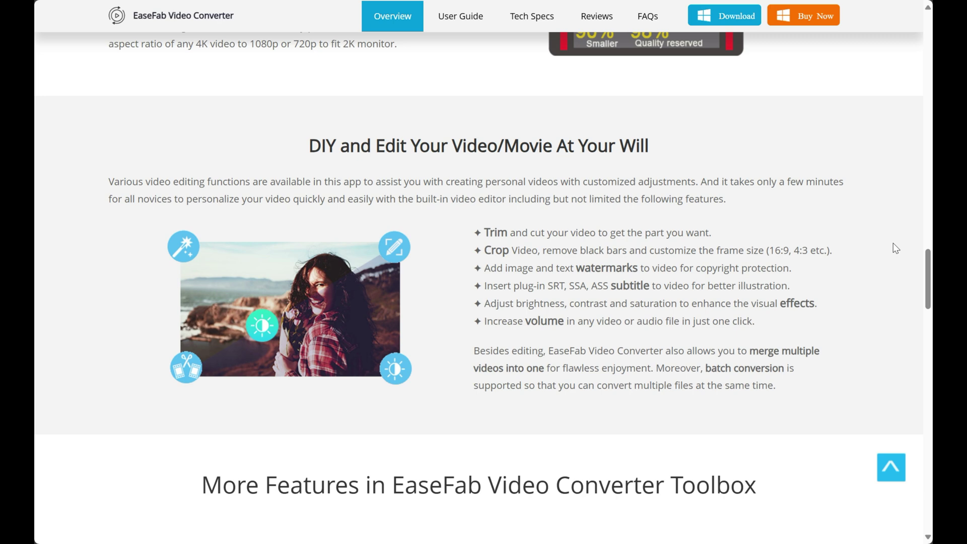
{"action": "scroll", "coordinate": [896, 249], "scroll_direction": "down", "scroll_amount": 3}
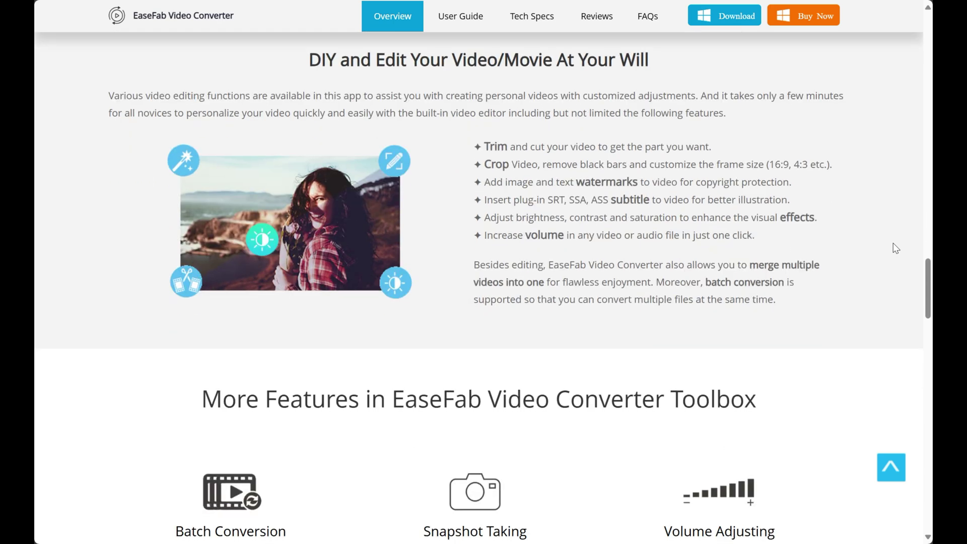